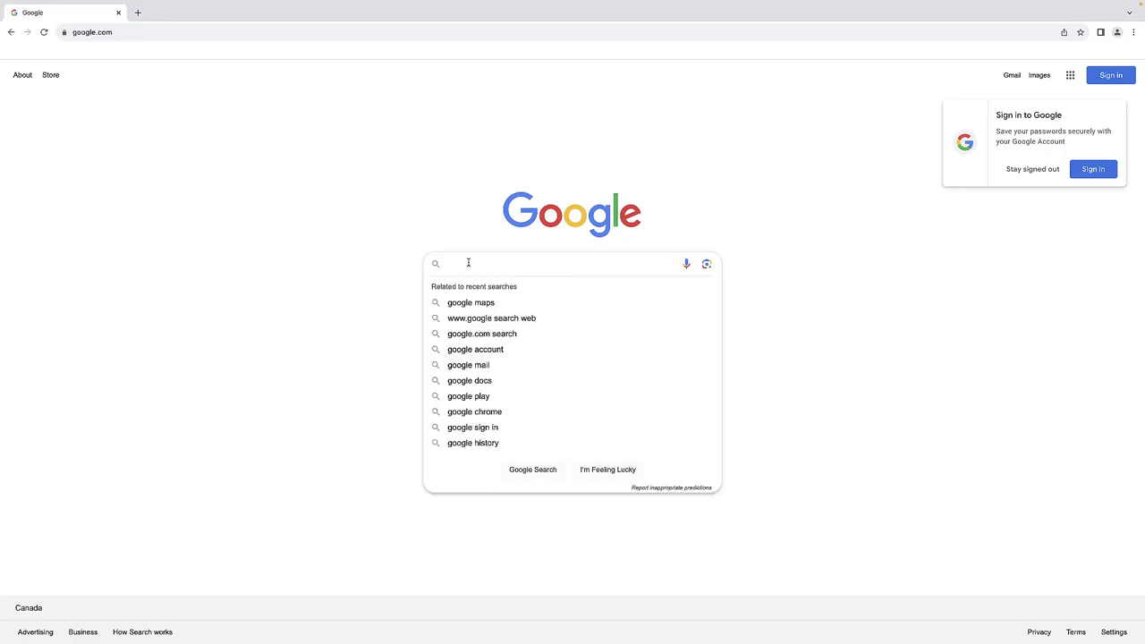
Step: Search Google for 'UBC library' and open the UBC Library home page result
{"action": "type", "text": "UBC library"}
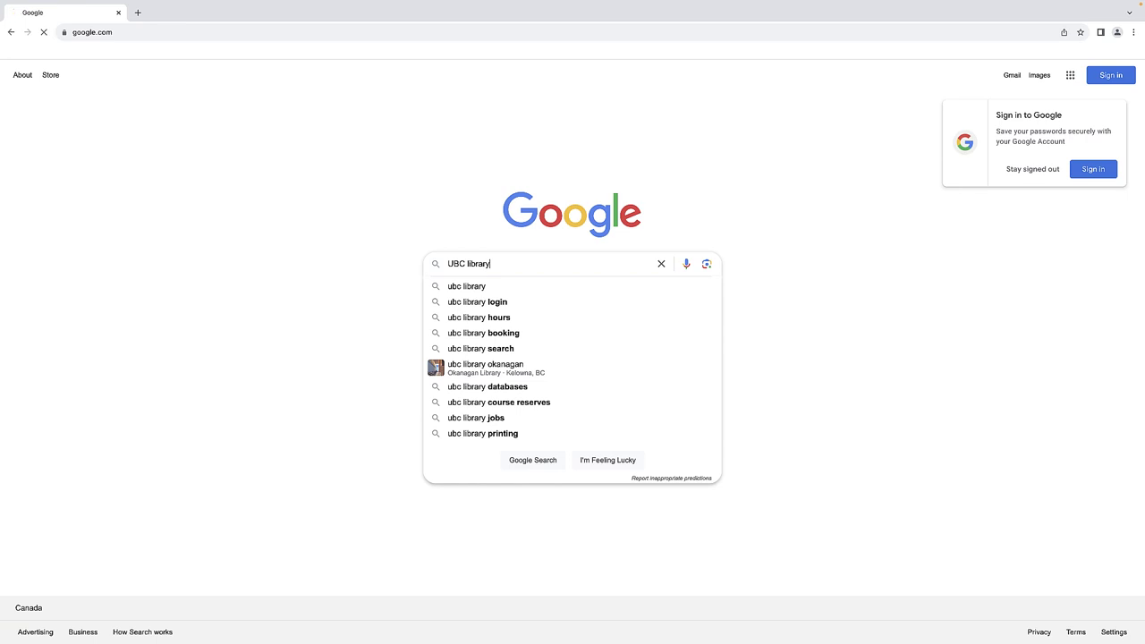
{"action": "key", "text": "Return"}
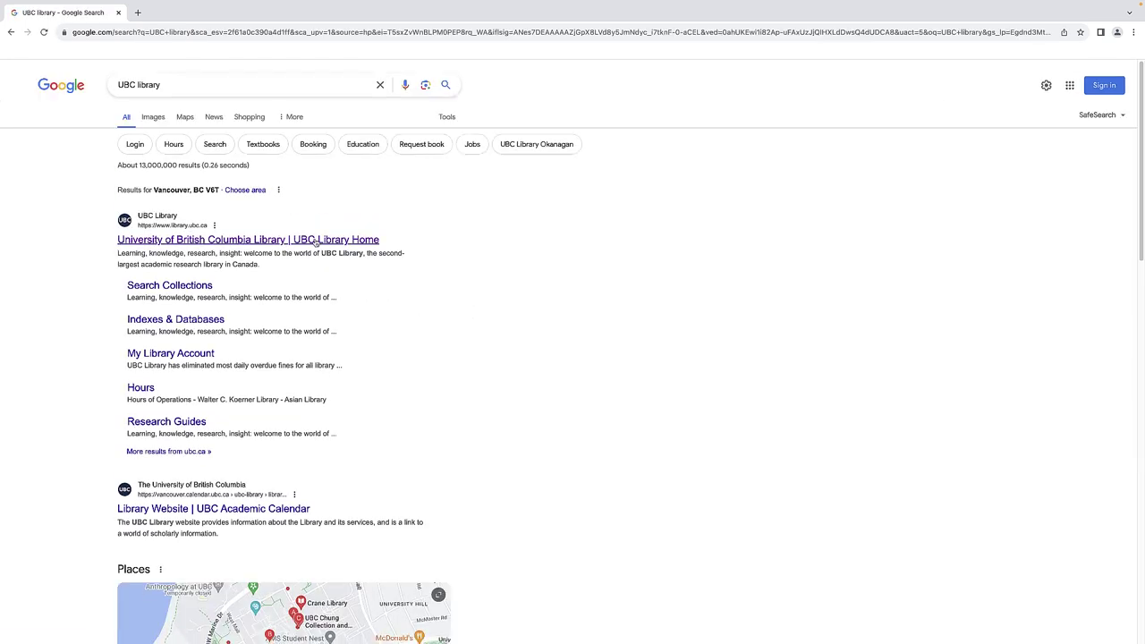
{"action": "left_click", "coordinate": [224, 238]}
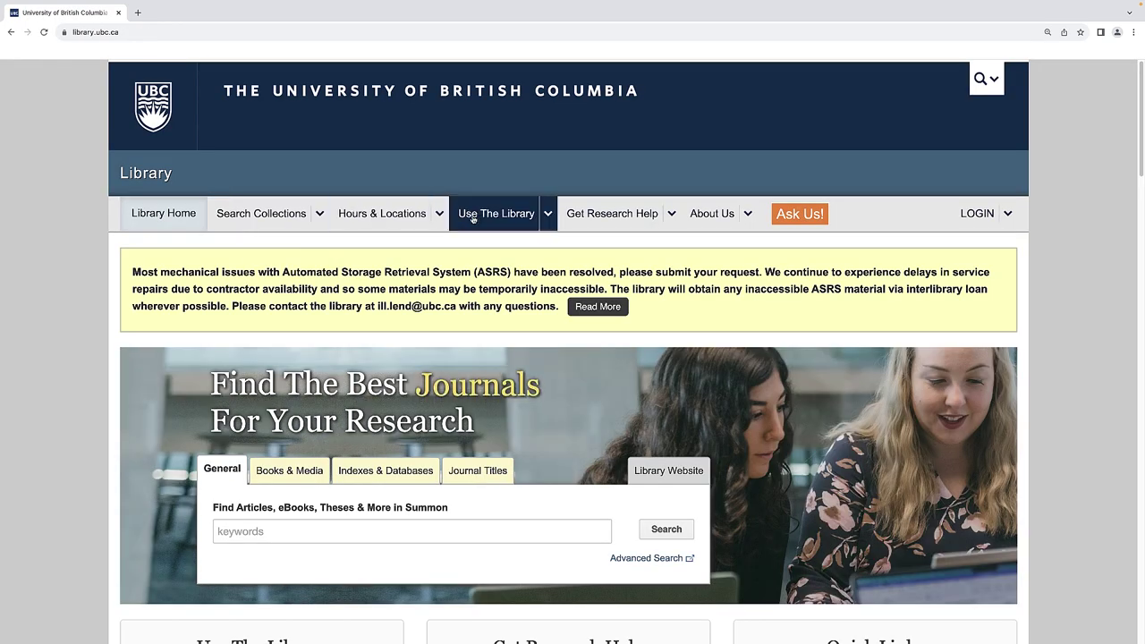
Step: Go to Group & Silent Study Spaces under the Use The Library menu's Facilities
{"action": "left_click", "coordinate": [545, 219]}
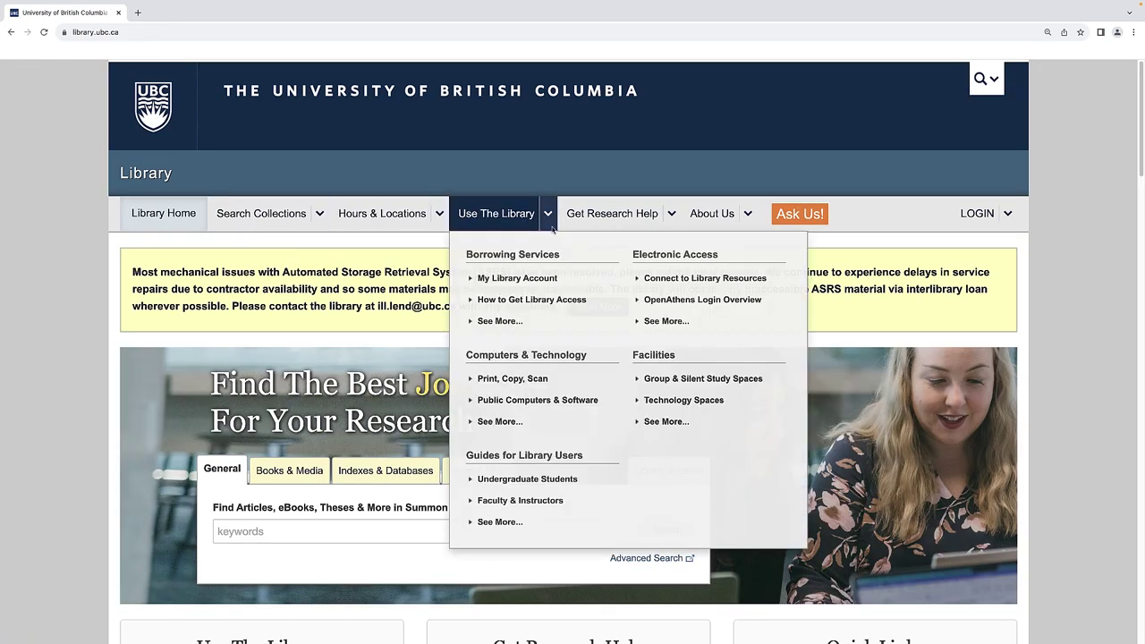
{"action": "left_click", "coordinate": [652, 379]}
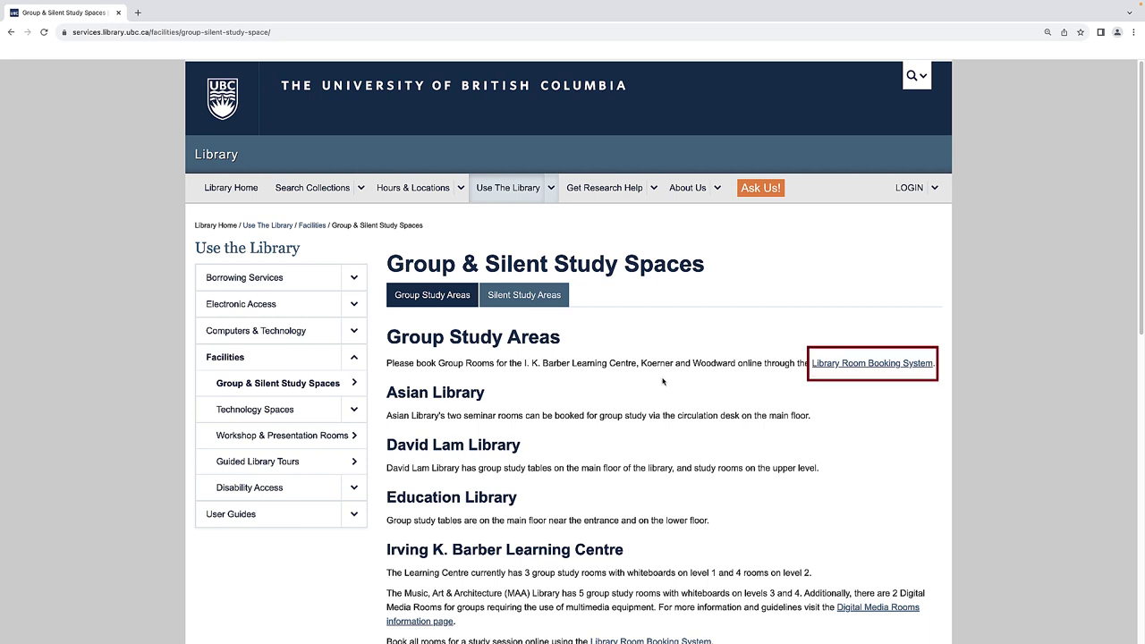
Step: Open the Library Room Booking System and select the Irving K. Barber Learning Centre location
{"action": "left_click", "coordinate": [815, 366]}
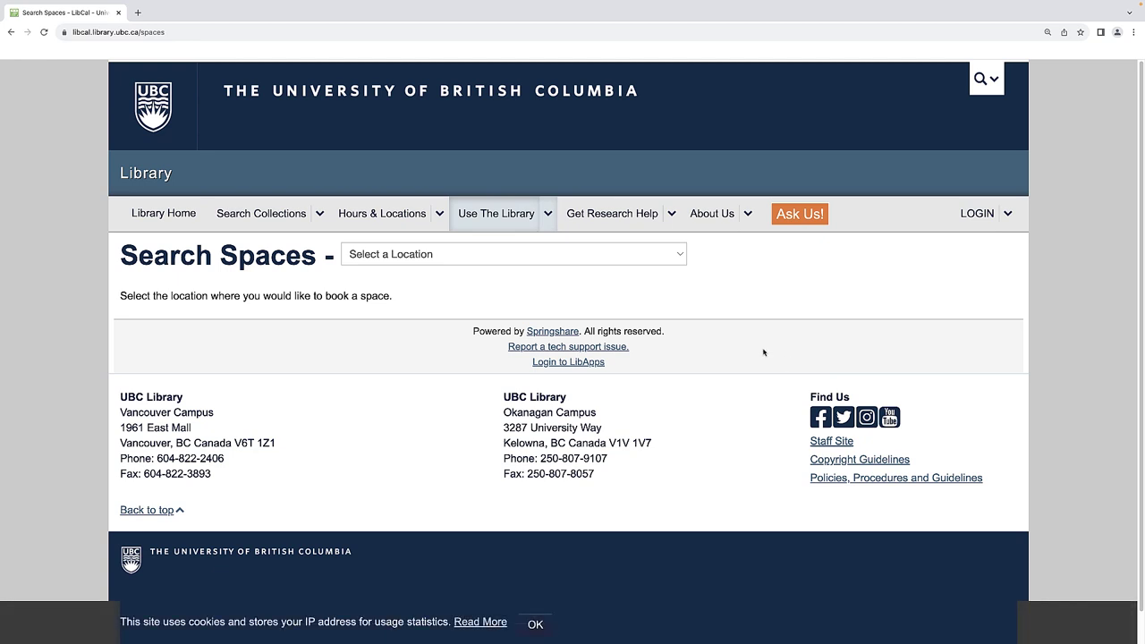
{"action": "left_click", "coordinate": [679, 258]}
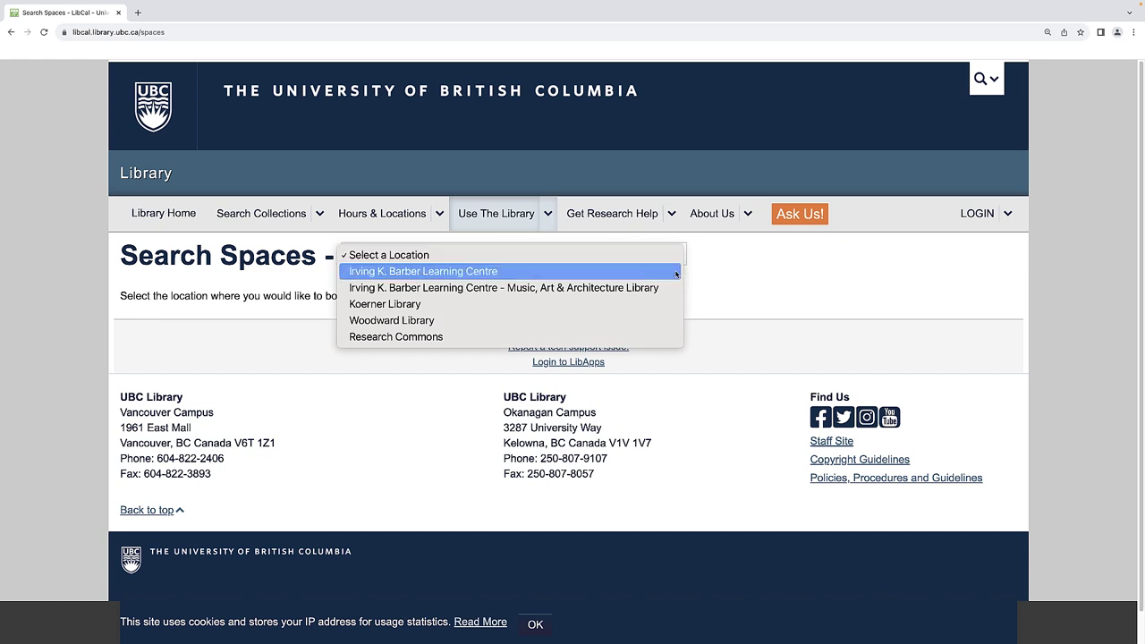
{"action": "left_click", "coordinate": [677, 272]}
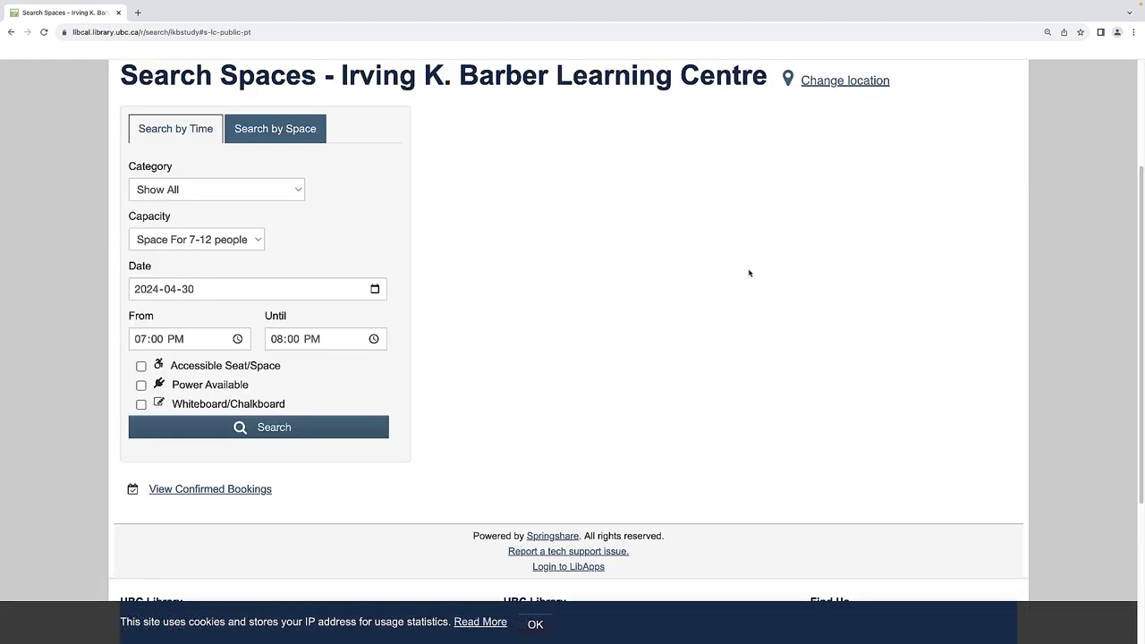
{"action": "left_click_drag", "start_coordinate": [1142, 280], "coordinate": [1128, 198]}
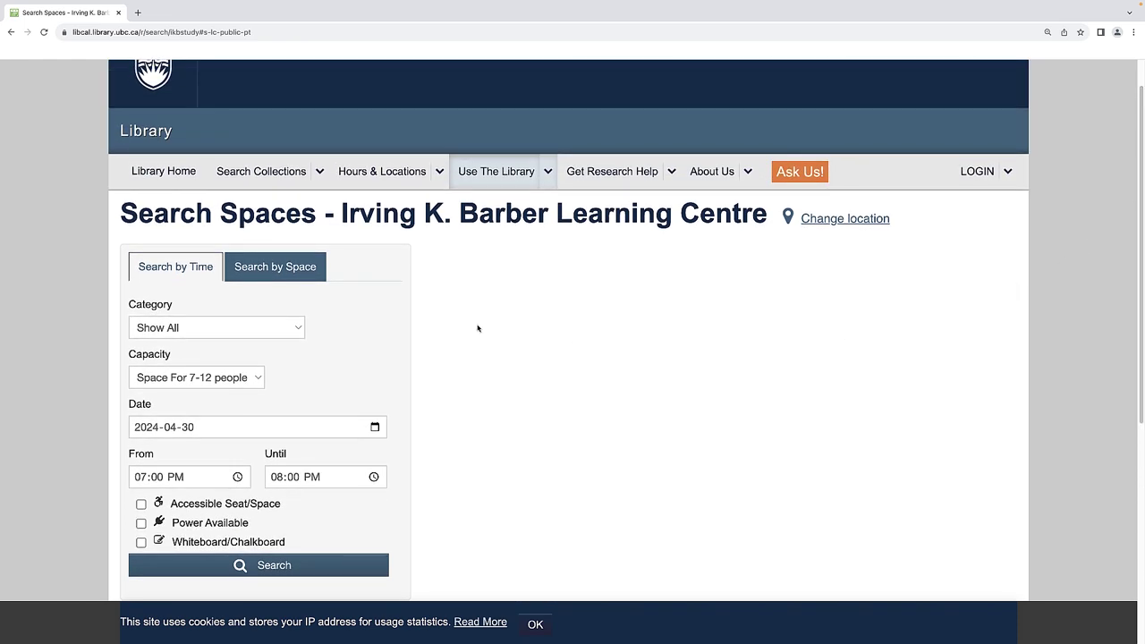
{"action": "left_click", "coordinate": [316, 270]}
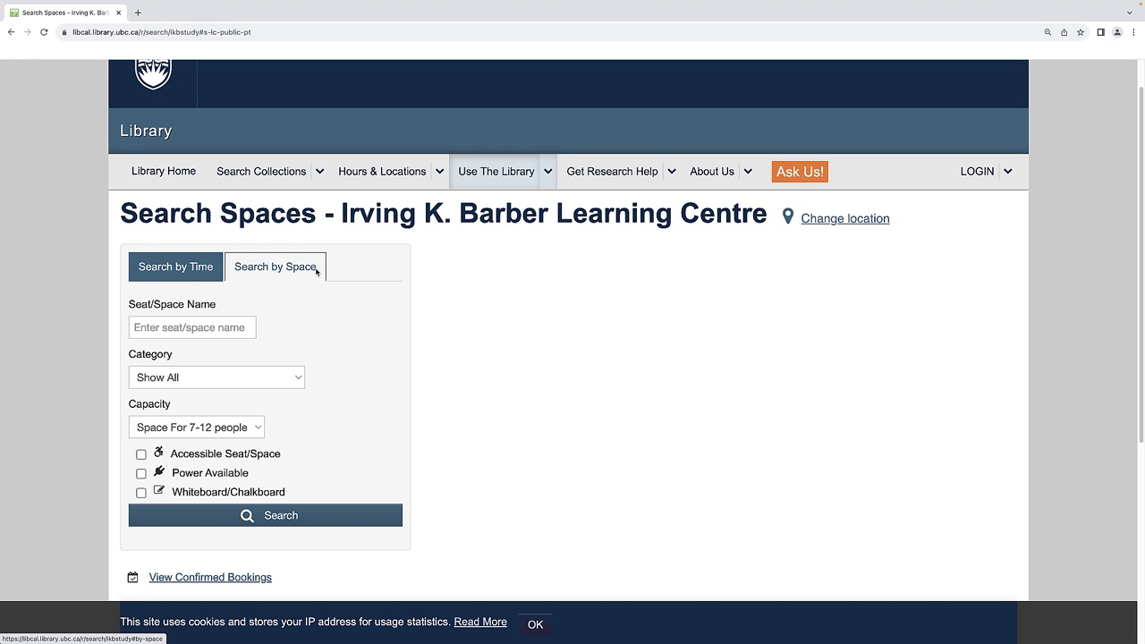
{"action": "left_click", "coordinate": [201, 272]}
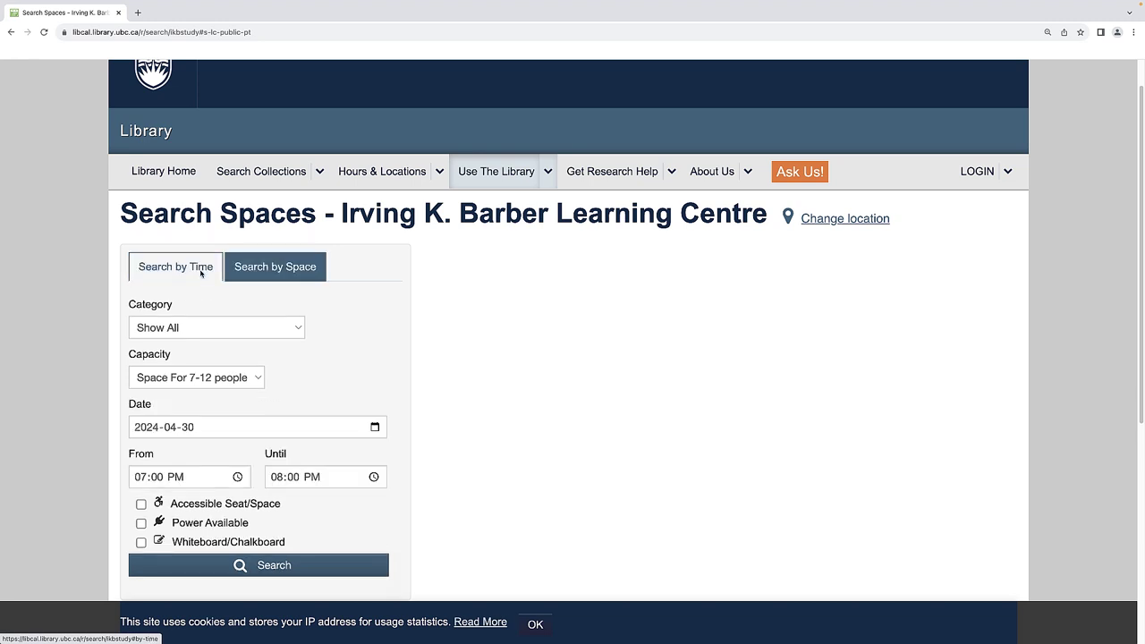
{"action": "left_click", "coordinate": [266, 327]}
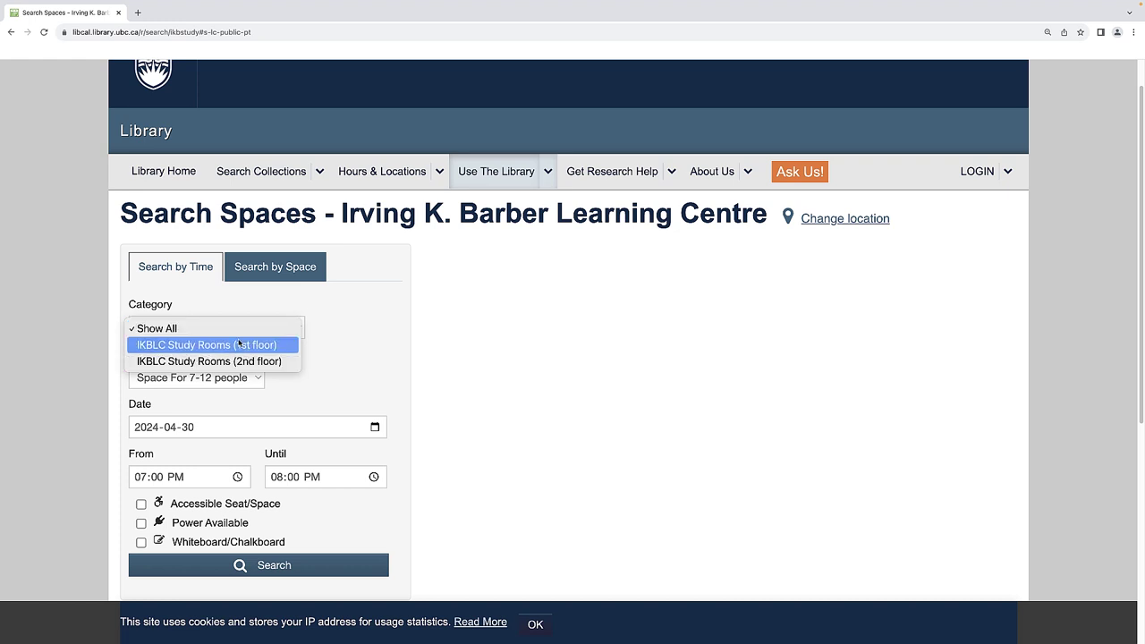
{"action": "left_click", "coordinate": [238, 333]}
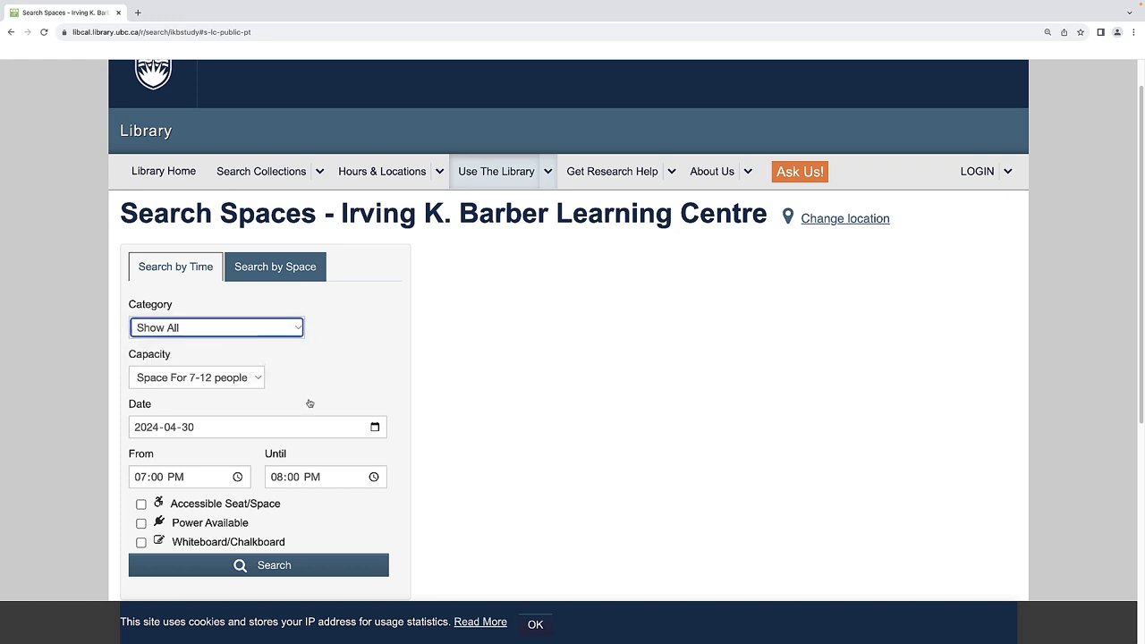
Step: Search May 3, 7:00–9:00 PM for rooms that are accessible, with power and a whiteboard
{"action": "left_click", "coordinate": [375, 427]}
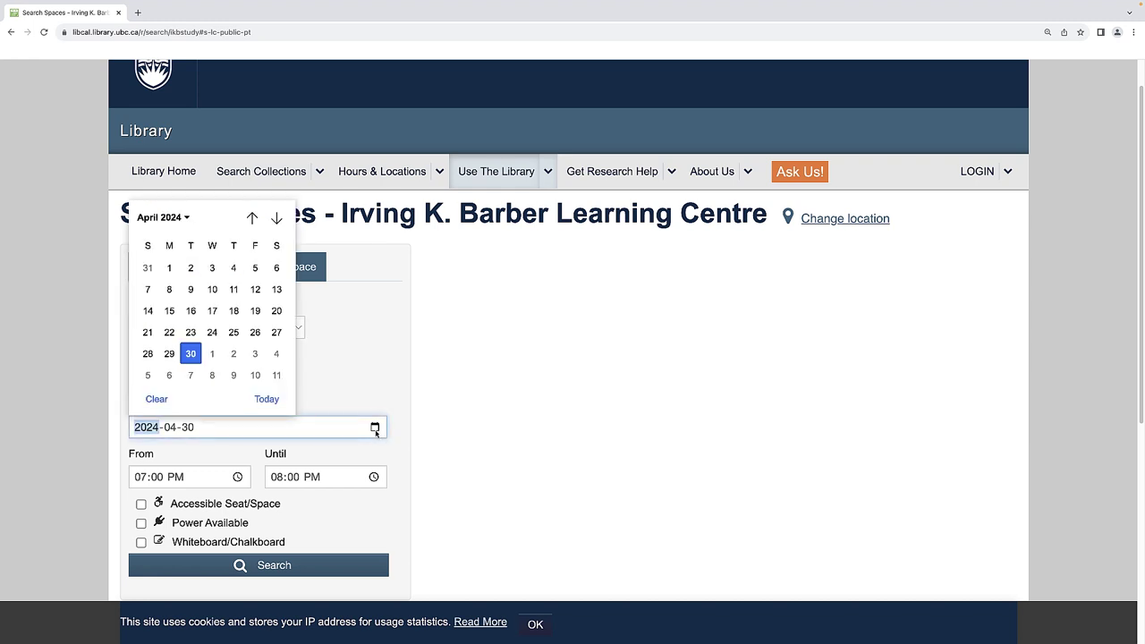
{"action": "left_click", "coordinate": [258, 355]}
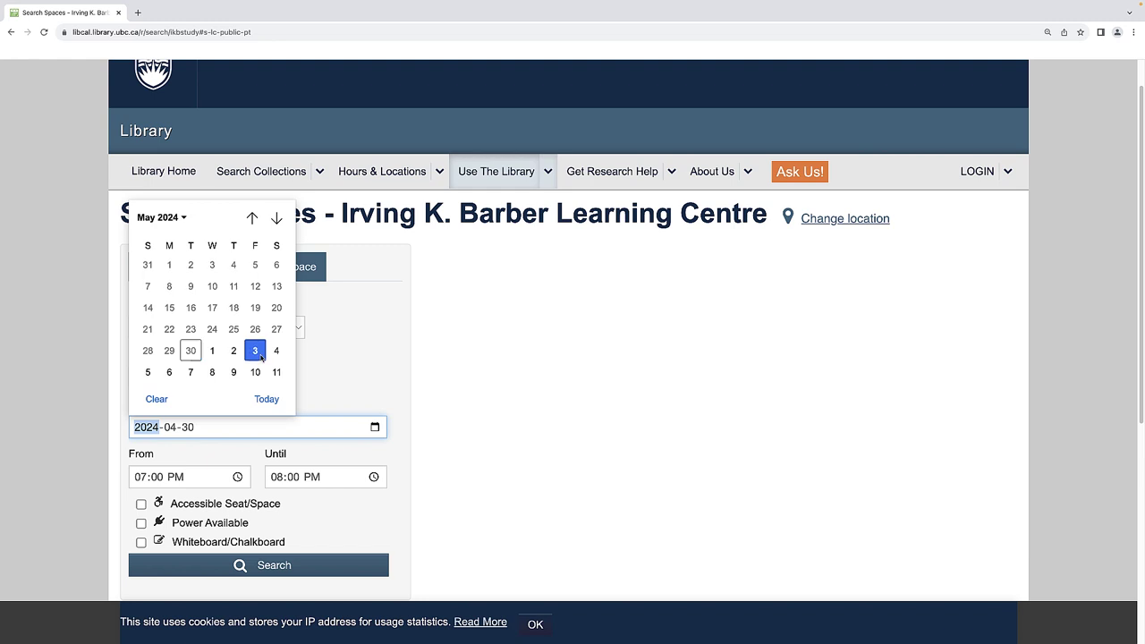
{"action": "left_click", "coordinate": [278, 477]}
{"action": "type", "text": "9"}
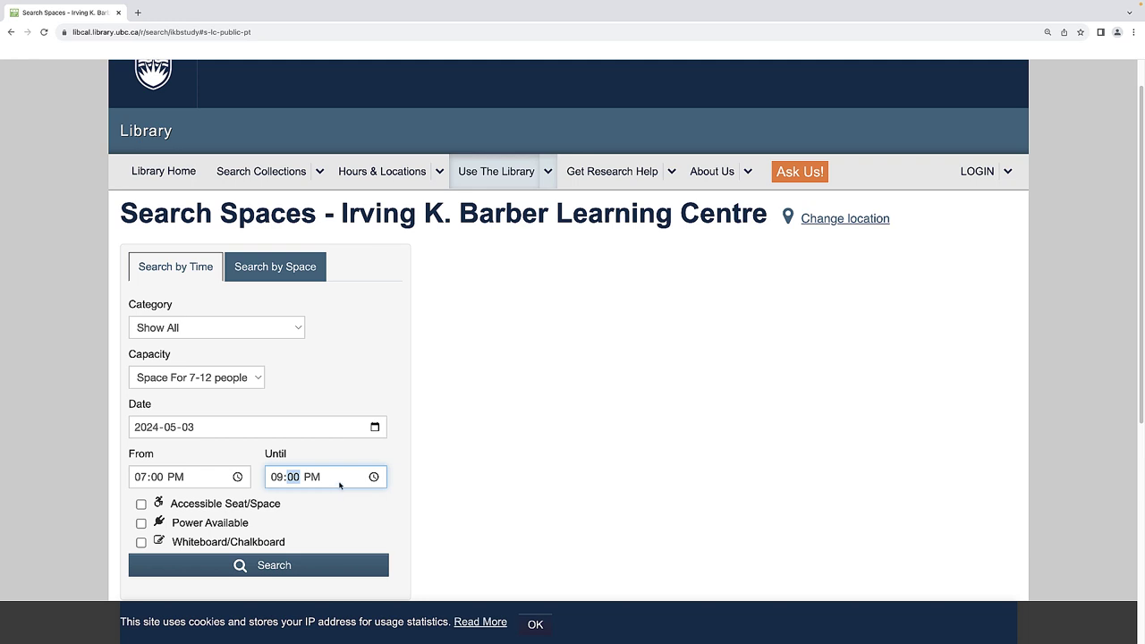
{"action": "left_click", "coordinate": [270, 504]}
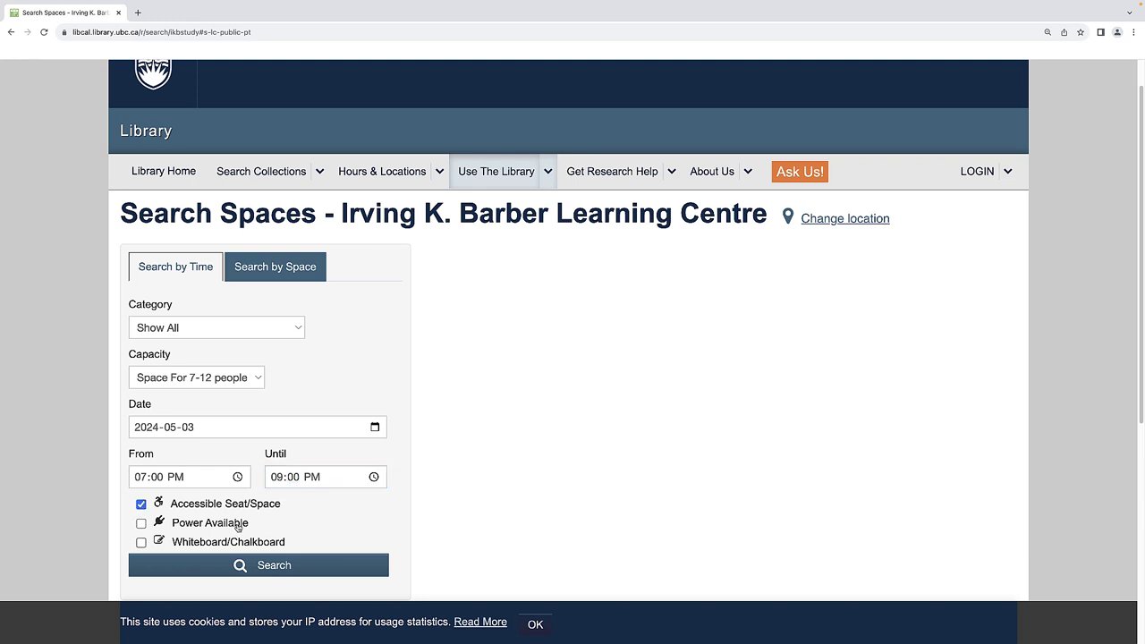
{"action": "left_click", "coordinate": [141, 524]}
{"action": "left_click", "coordinate": [142, 543]}
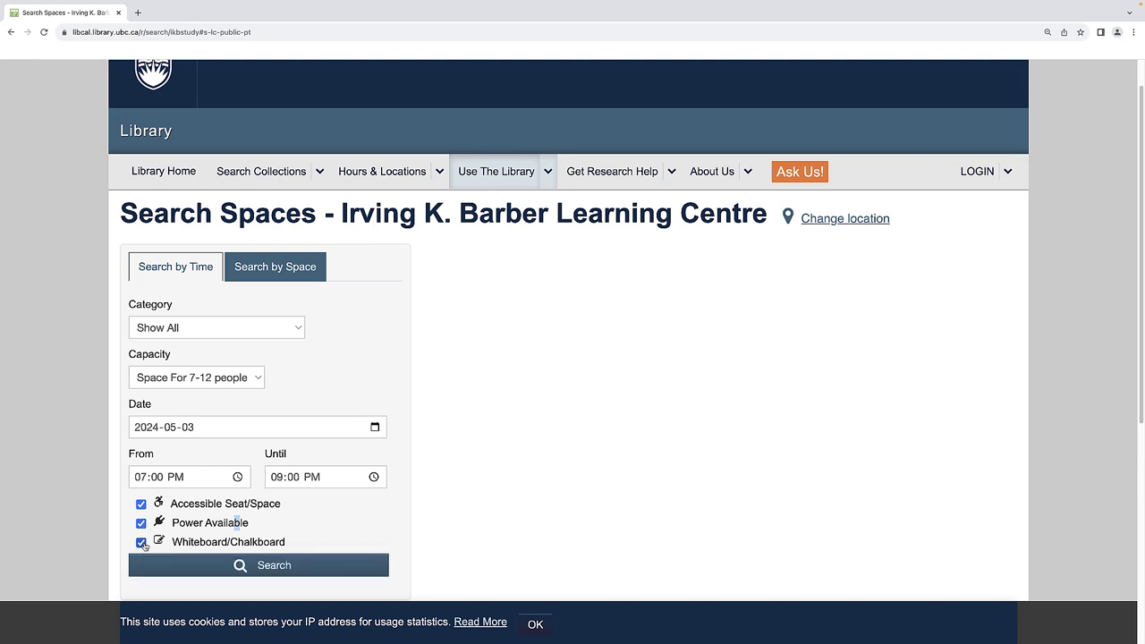
{"action": "left_click", "coordinate": [248, 567]}
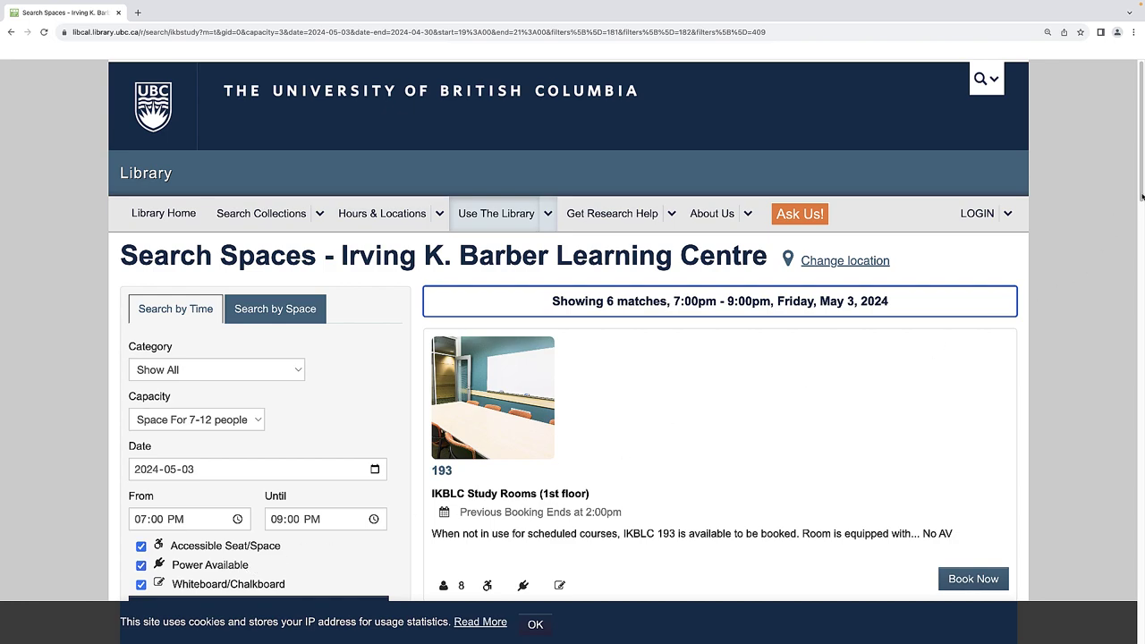
Step: Search April 30, 2:00–3:00 PM and review the no-match results offering rooms 263 and 193
{"action": "left_click_drag", "start_coordinate": [1141, 197], "coordinate": [1121, 347]}
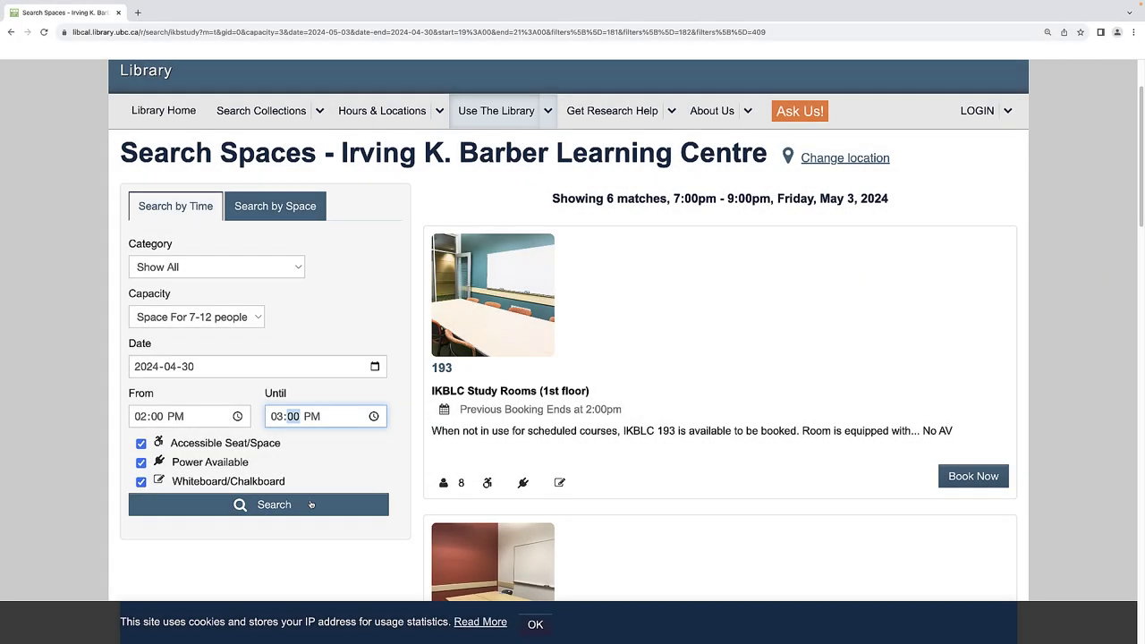
{"action": "left_click", "coordinate": [310, 504]}
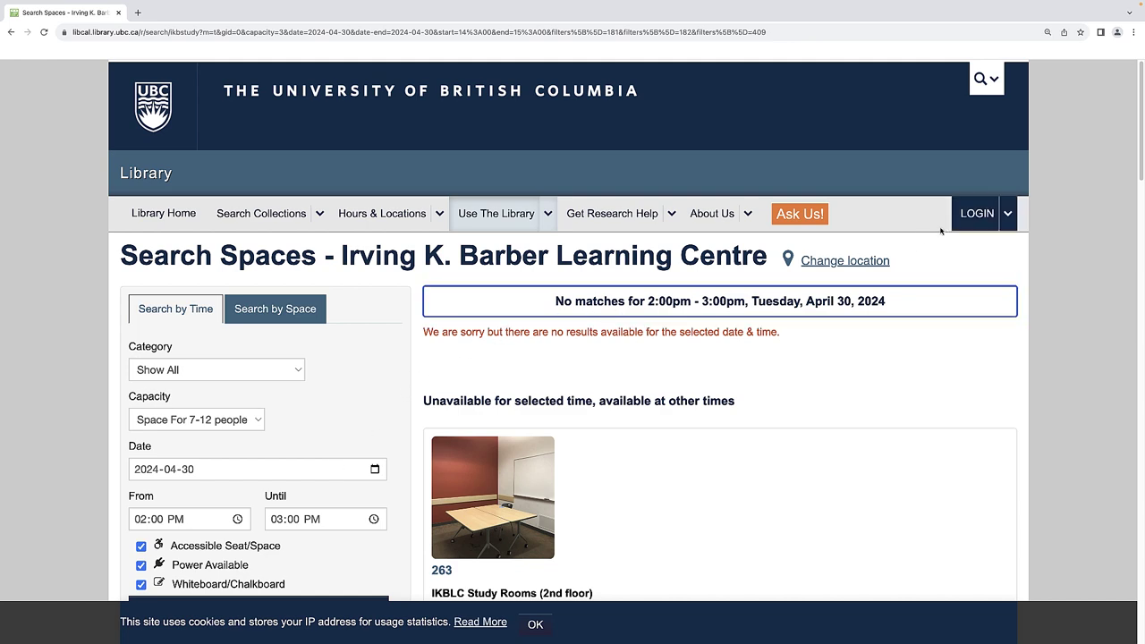
{"action": "scroll", "coordinate": [600, 326], "scroll_direction": "down", "scroll_amount": 5}
{"action": "scroll", "coordinate": [601, 326], "scroll_direction": "down", "scroll_amount": 3}
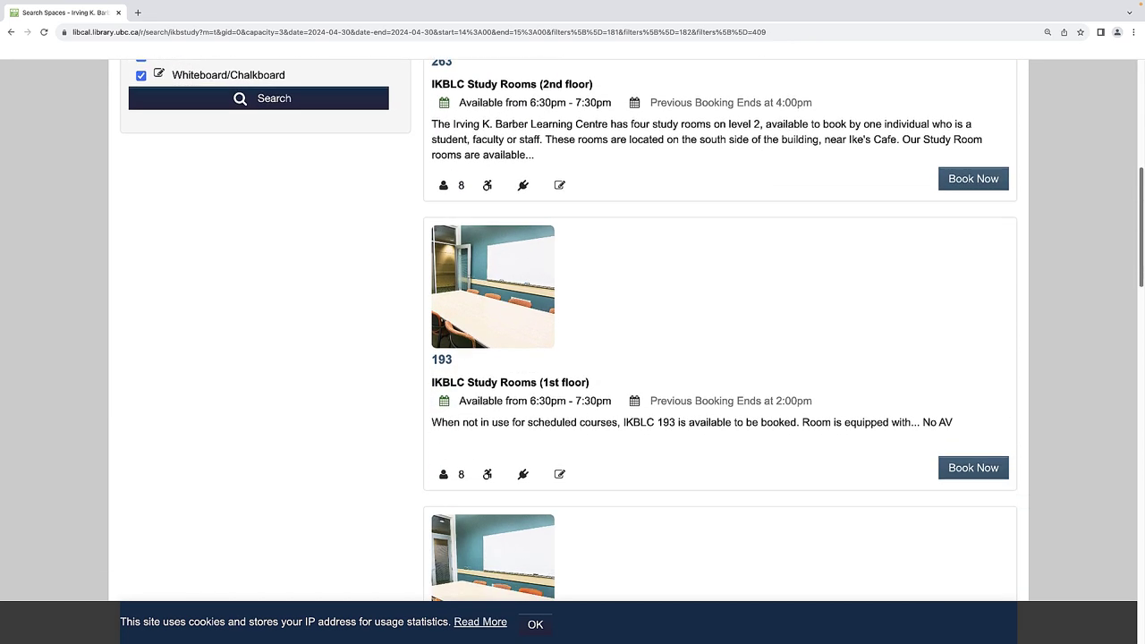
{"action": "scroll", "coordinate": [1058, 249], "scroll_direction": "up", "scroll_amount": 8}
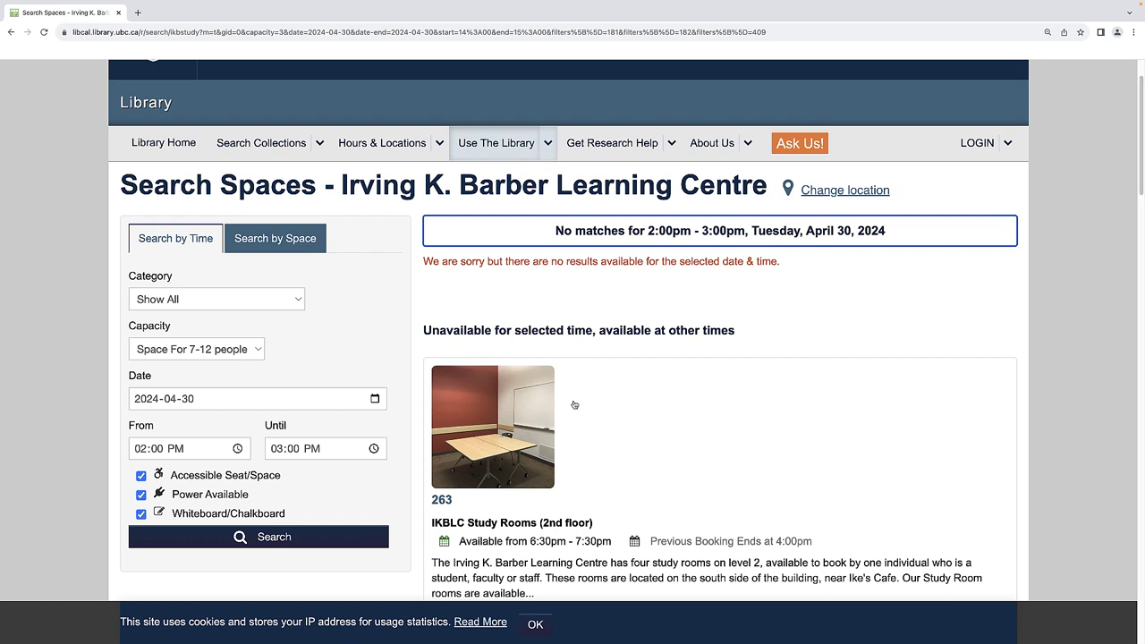
Step: Set the date back to May 3, From 07:00 PM Until 09:00 PM, and search again
{"action": "left_click", "coordinate": [376, 399]}
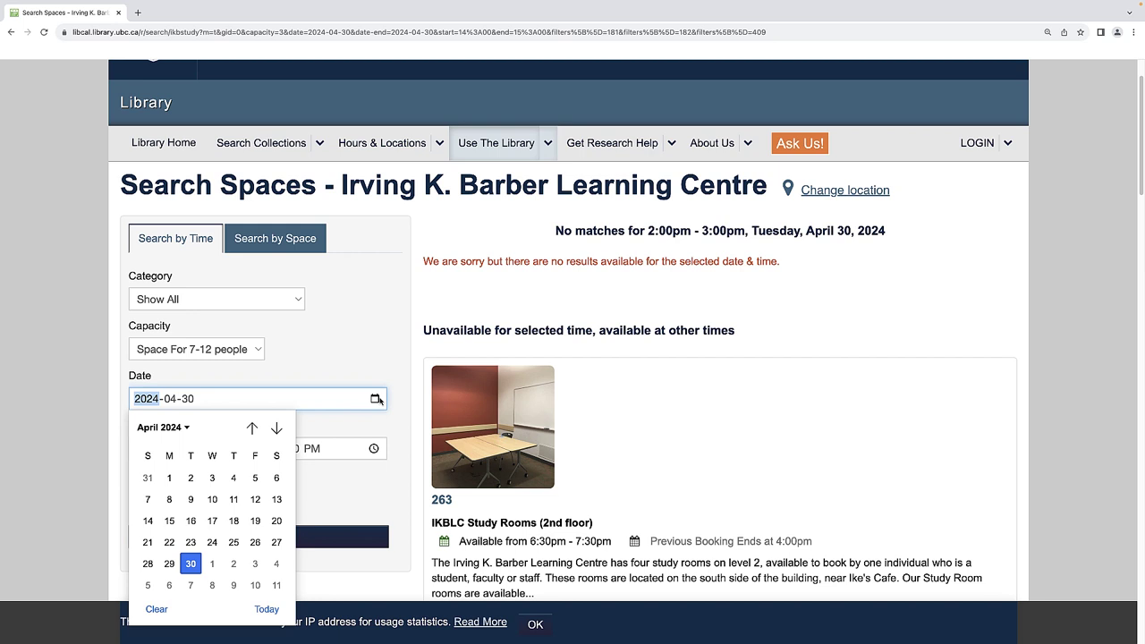
{"action": "left_click", "coordinate": [255, 564]}
{"action": "left_click", "coordinate": [143, 448]}
{"action": "type", "text": "7"}
{"action": "left_click", "coordinate": [277, 448]}
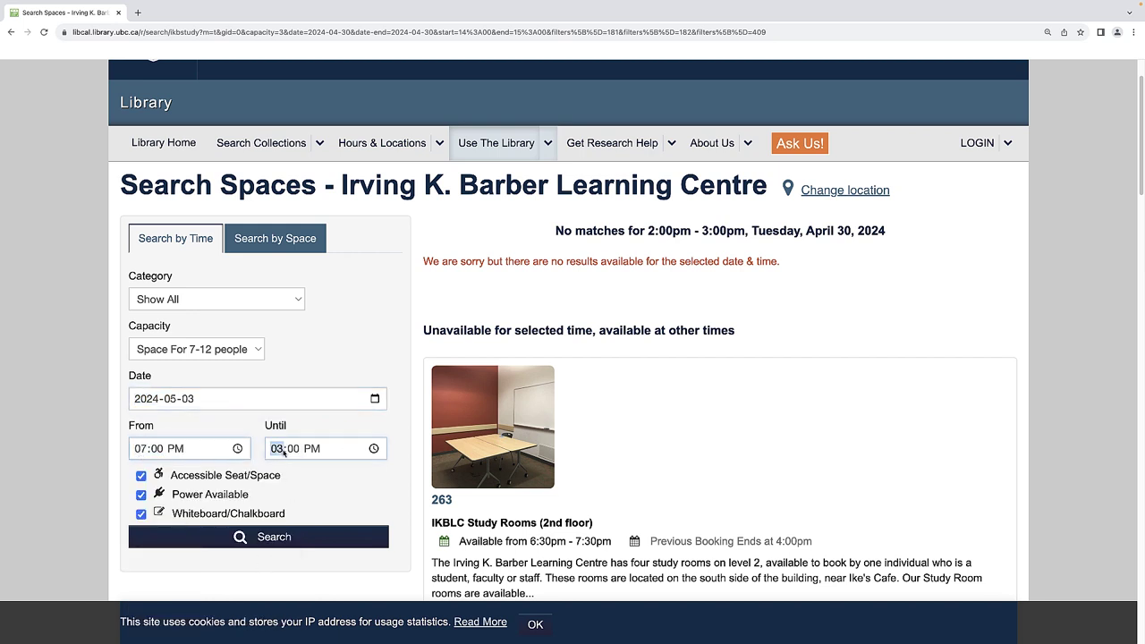
{"action": "type", "text": "9"}
{"action": "left_click", "coordinate": [274, 537]}
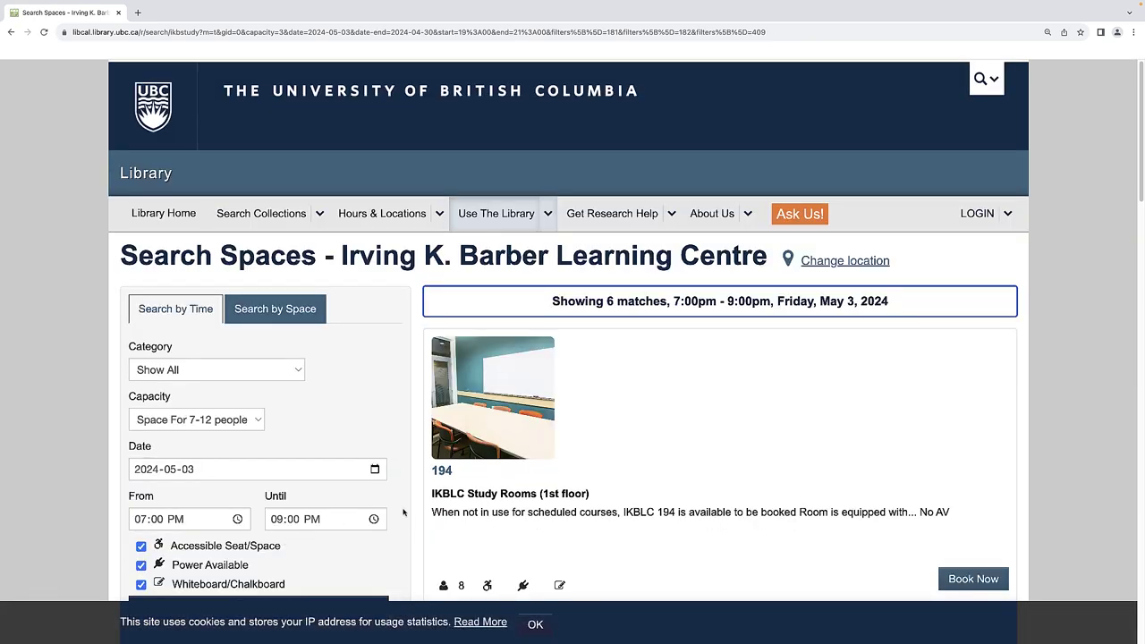
Step: Open room 194's page for May 3, 7:00–9:00 PM and proceed to book it
{"action": "scroll", "coordinate": [1141, 198], "scroll_direction": "down", "scroll_amount": 3}
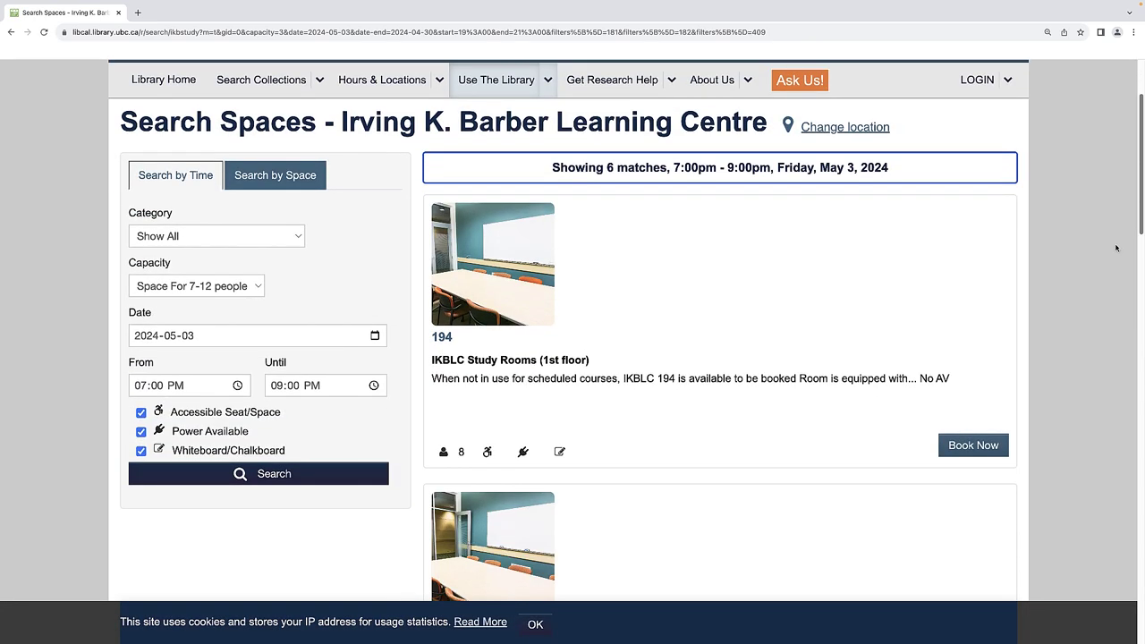
{"action": "left_click", "coordinate": [440, 337]}
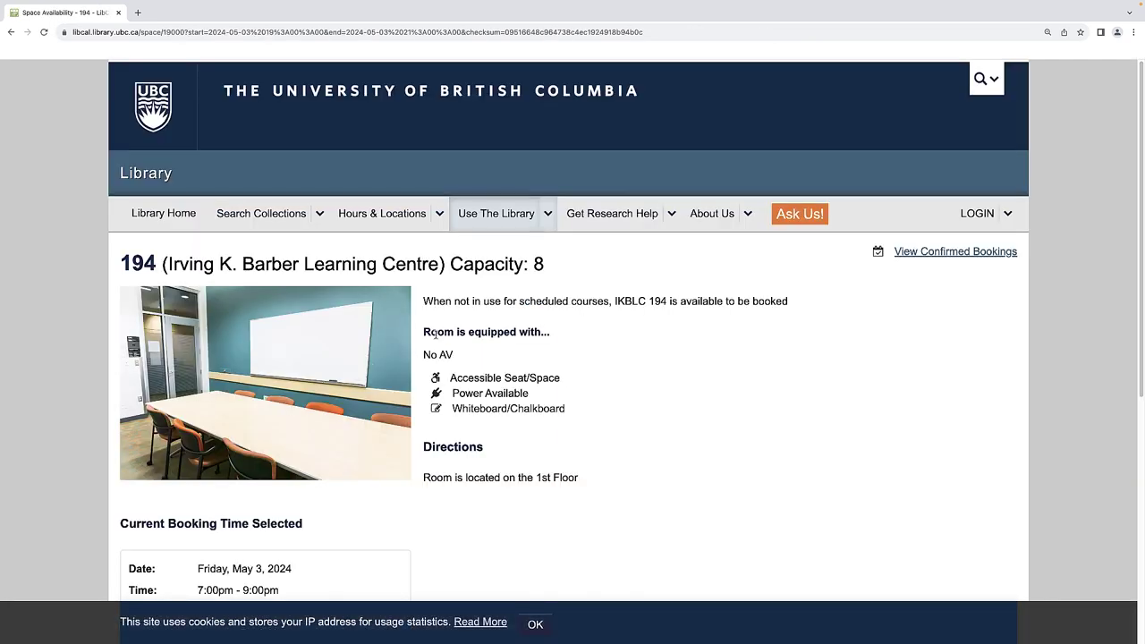
{"action": "scroll", "coordinate": [572, 331], "scroll_direction": "down", "scroll_amount": 2}
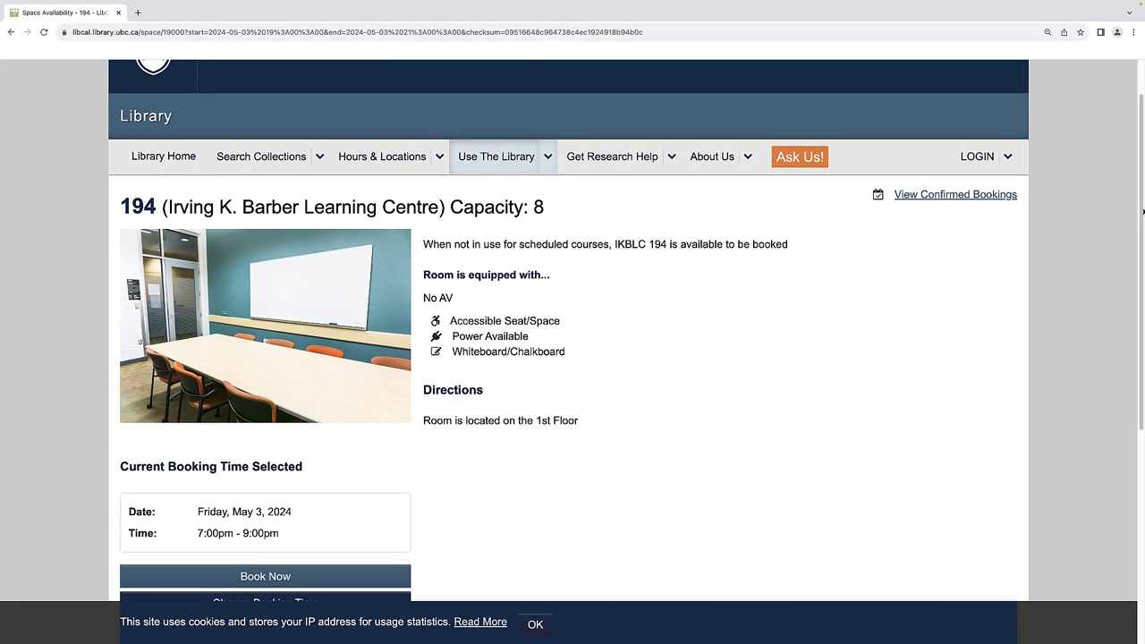
{"action": "left_click", "coordinate": [398, 528]}
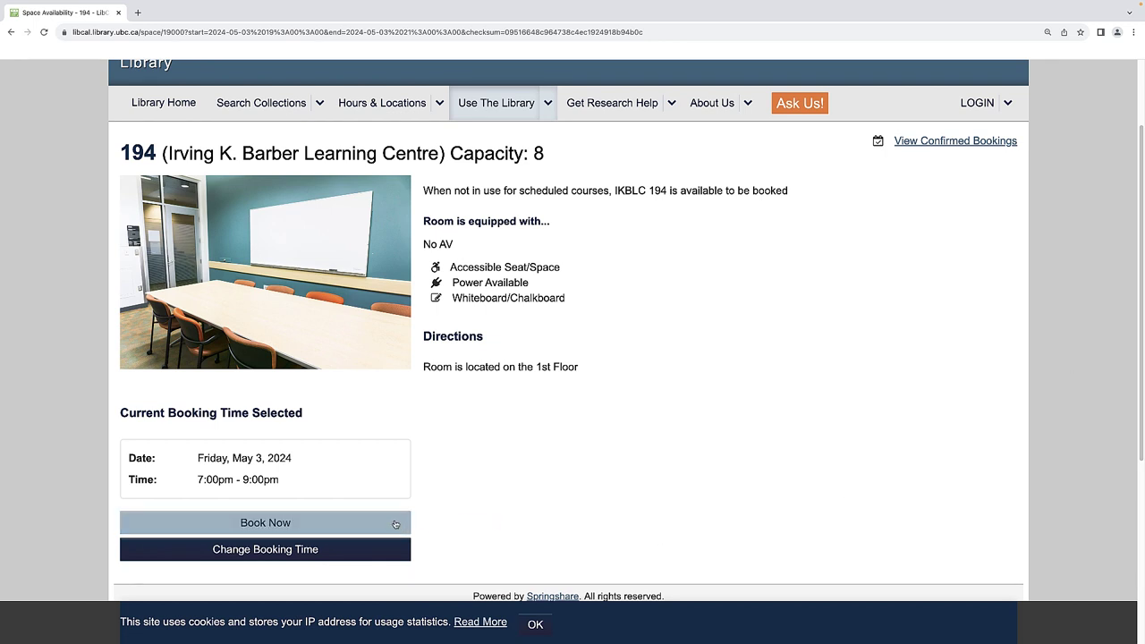
{"action": "left_click", "coordinate": [409, 556]}
Step: Log in with the CWL account to reach room 194's Booking Review form
{"action": "left_click", "coordinate": [400, 524]}
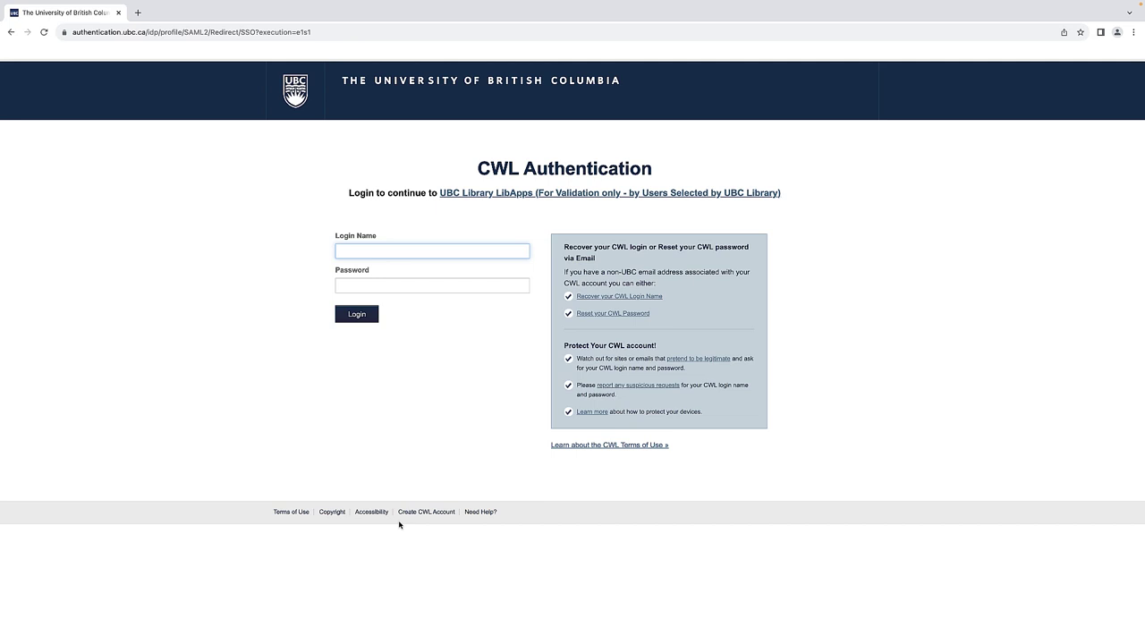
{"action": "key", "text": "super+backslash"}
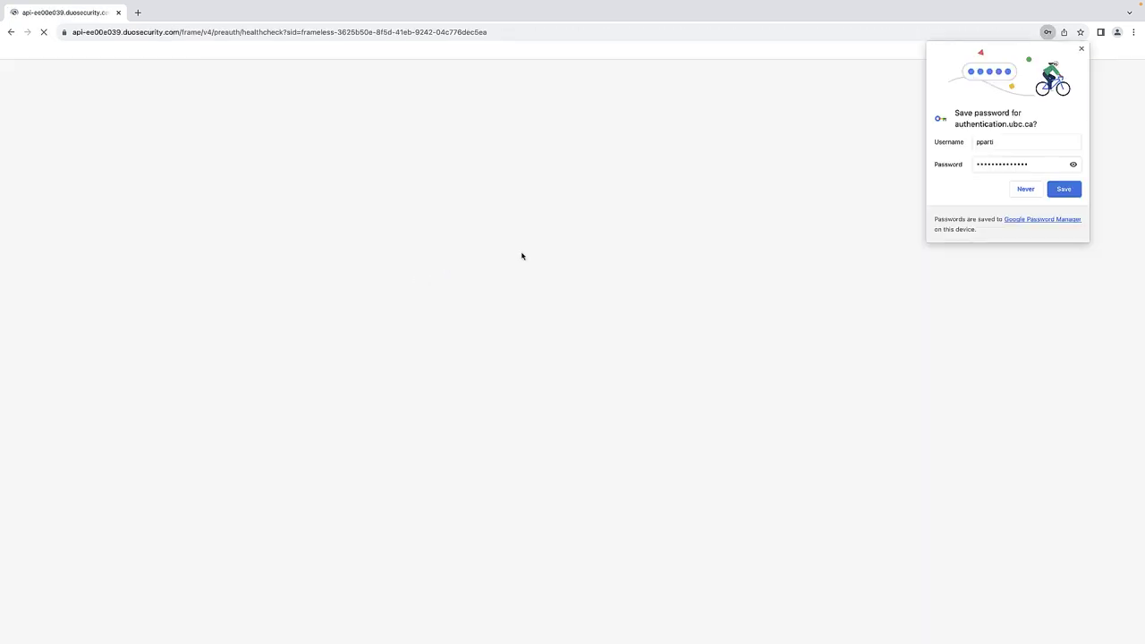
{"action": "scroll", "coordinate": [562, 396], "scroll_direction": "down", "scroll_amount": 2}
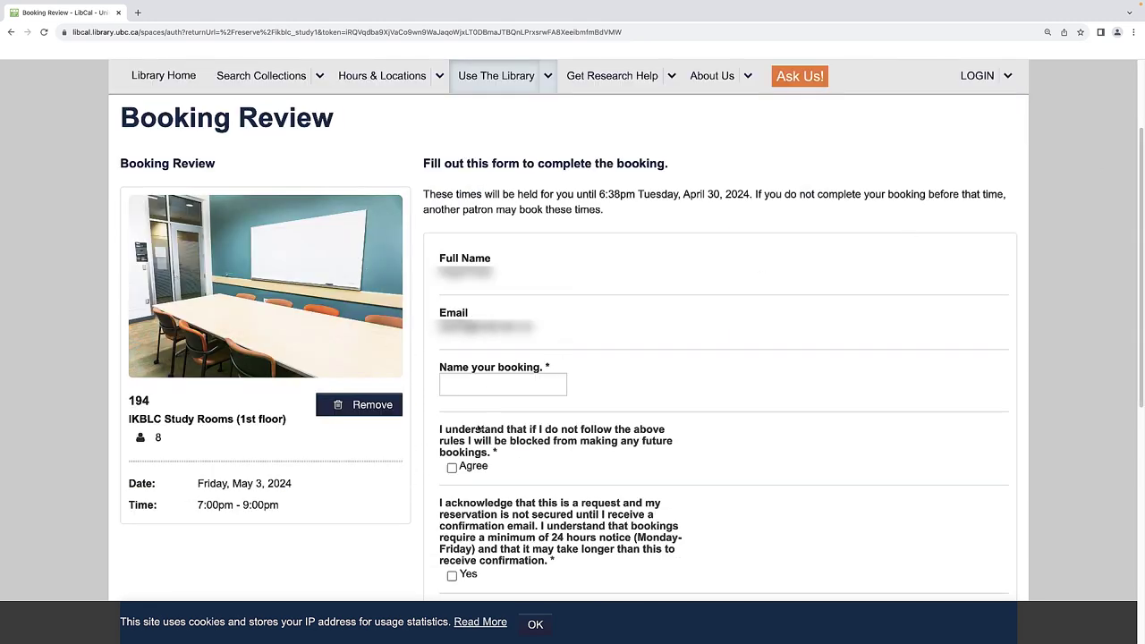
Step: Name the booking 'Group meeting', accept all three rules and the terms, and submit it
{"action": "left_click", "coordinate": [483, 385]}
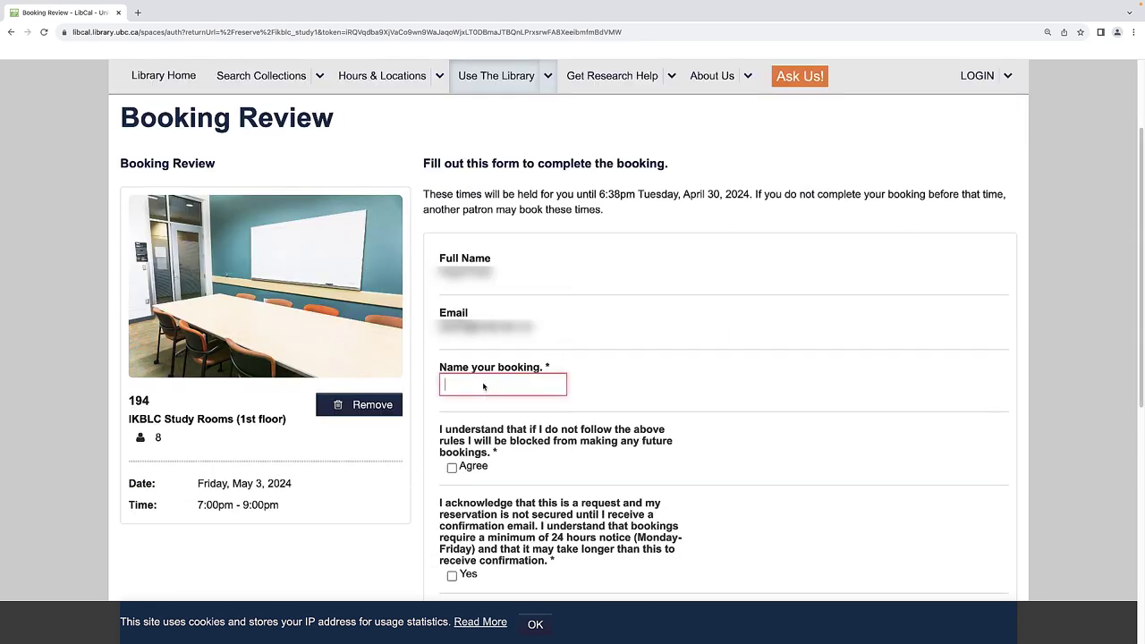
{"action": "type", "text": "Group meeting"}
{"action": "scroll", "coordinate": [515, 377], "scroll_direction": "down", "scroll_amount": 3}
{"action": "left_click", "coordinate": [452, 216]}
{"action": "left_click", "coordinate": [452, 325]}
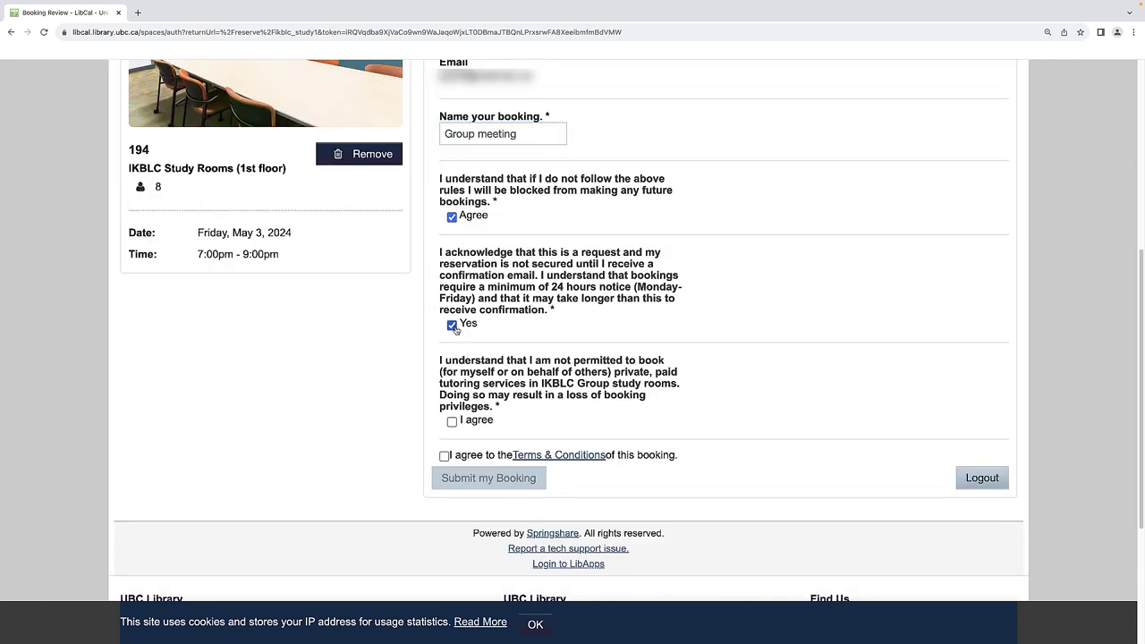
{"action": "left_click", "coordinate": [451, 420]}
{"action": "left_click", "coordinate": [548, 455]}
{"action": "scroll", "coordinate": [940, 499], "scroll_direction": "down", "scroll_amount": 5}
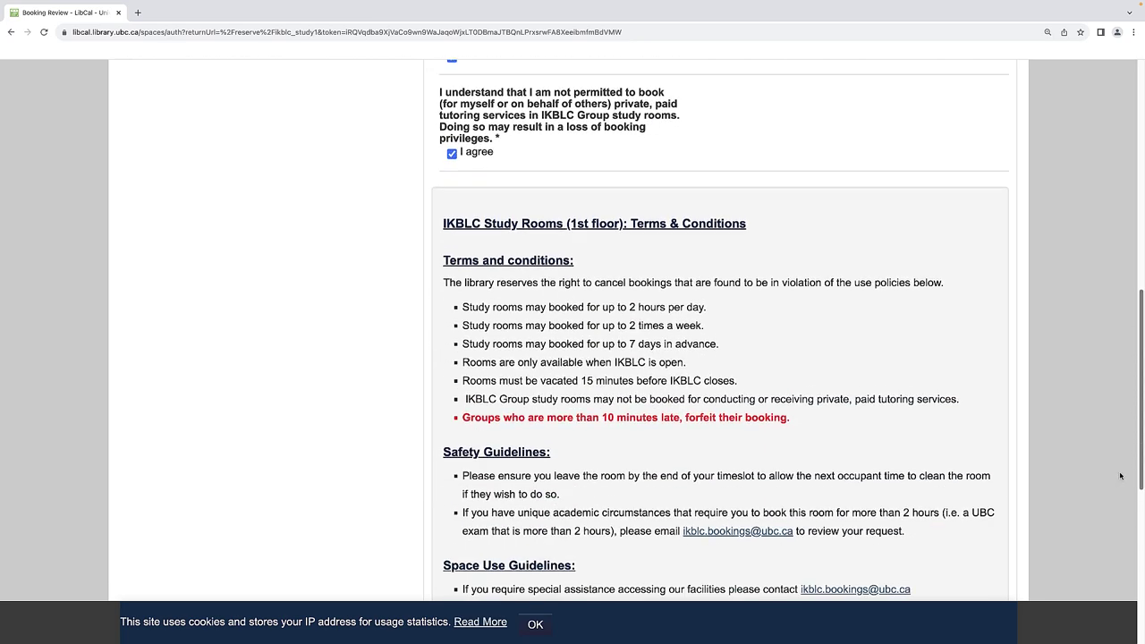
{"action": "left_click", "coordinate": [444, 535]}
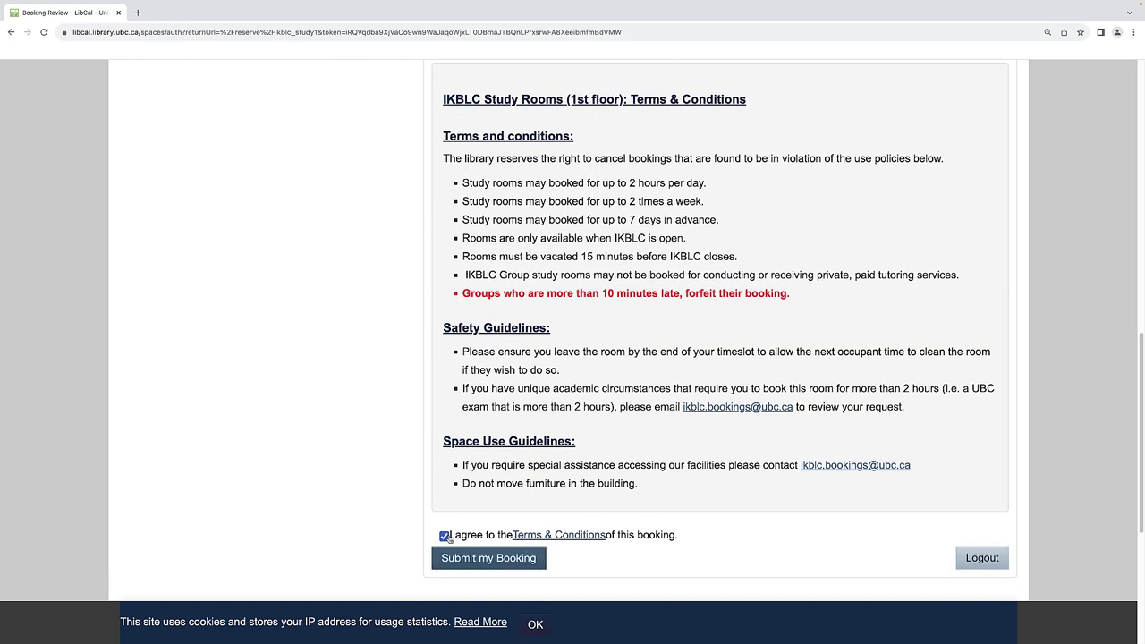
{"action": "left_click", "coordinate": [490, 560]}
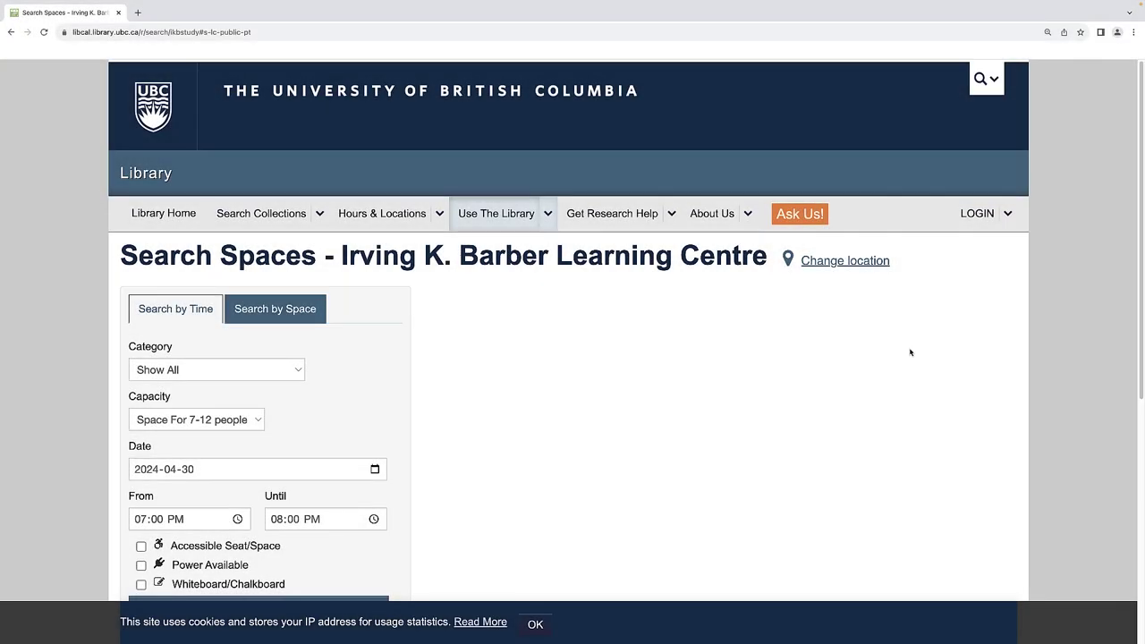
Step: Search by space for '265' with accessible, power and whiteboard filters, then open its availability
{"action": "left_click", "coordinate": [313, 309]}
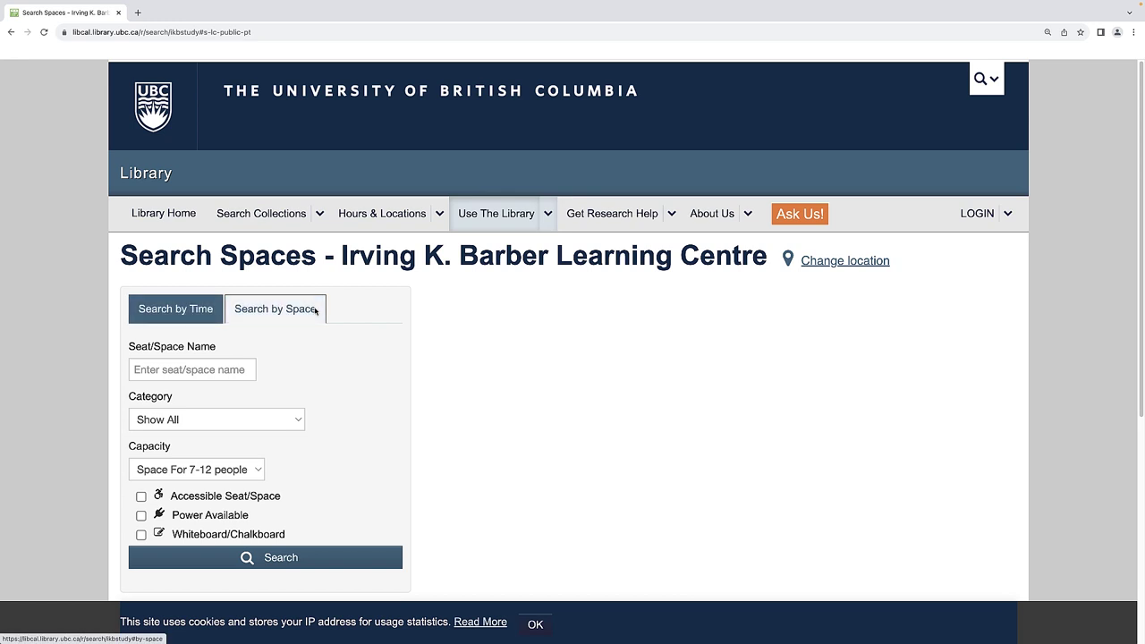
{"action": "left_click", "coordinate": [214, 371]}
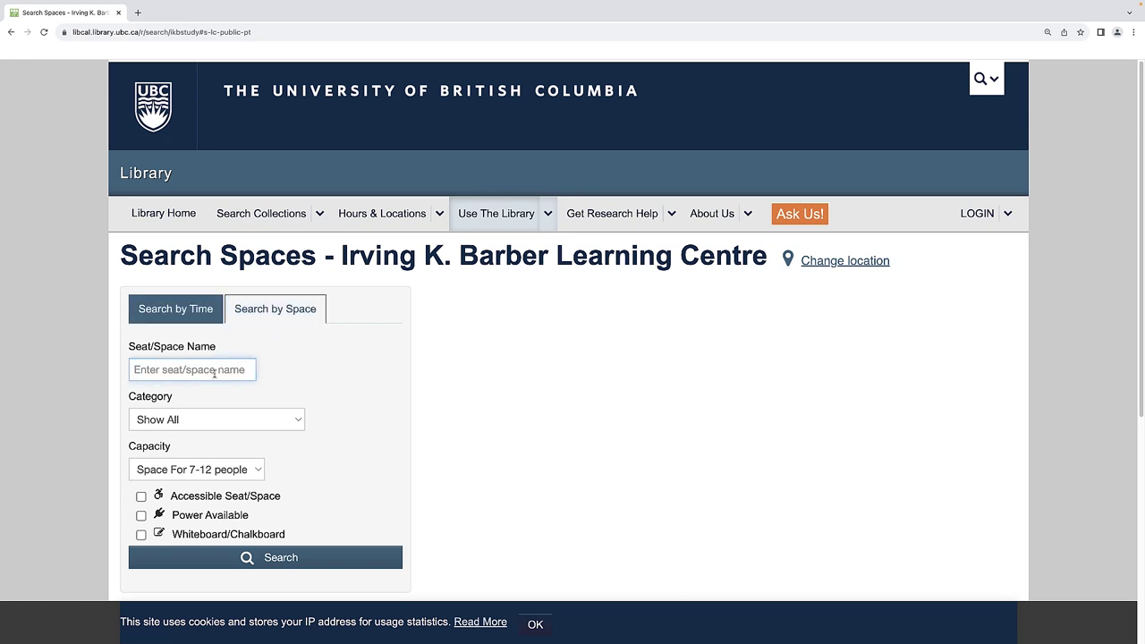
{"action": "type", "text": "265"}
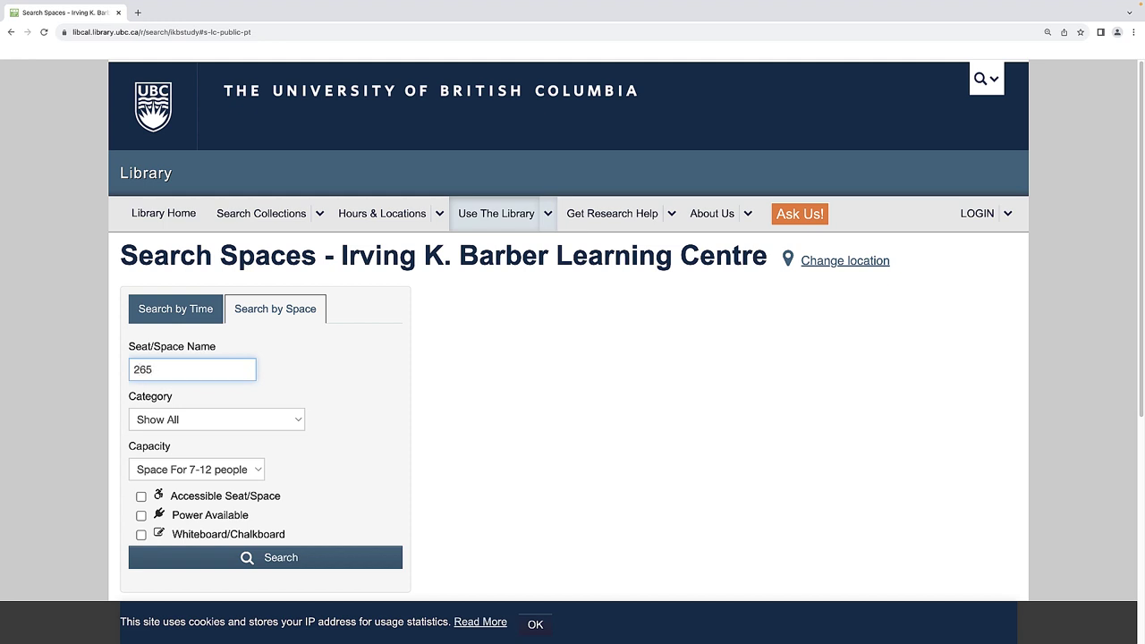
{"action": "left_click", "coordinate": [224, 515]}
{"action": "left_click", "coordinate": [228, 496]}
{"action": "left_click", "coordinate": [235, 534]}
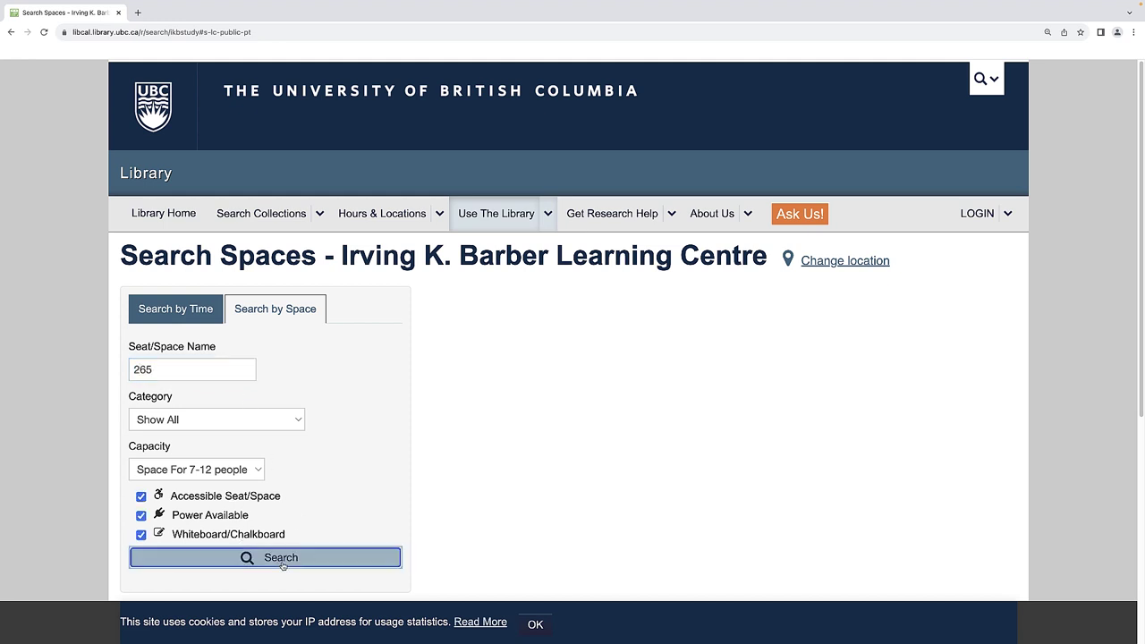
{"action": "left_click", "coordinate": [281, 557]}
{"action": "scroll", "coordinate": [1140, 340], "scroll_direction": "down", "scroll_amount": 2}
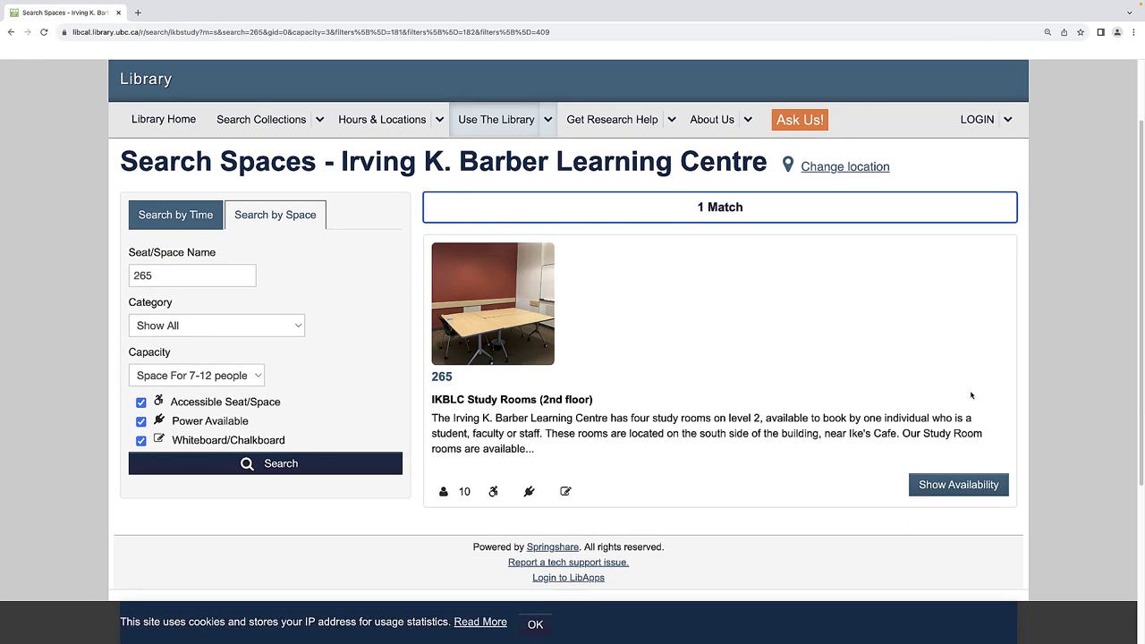
{"action": "left_click", "coordinate": [979, 481]}
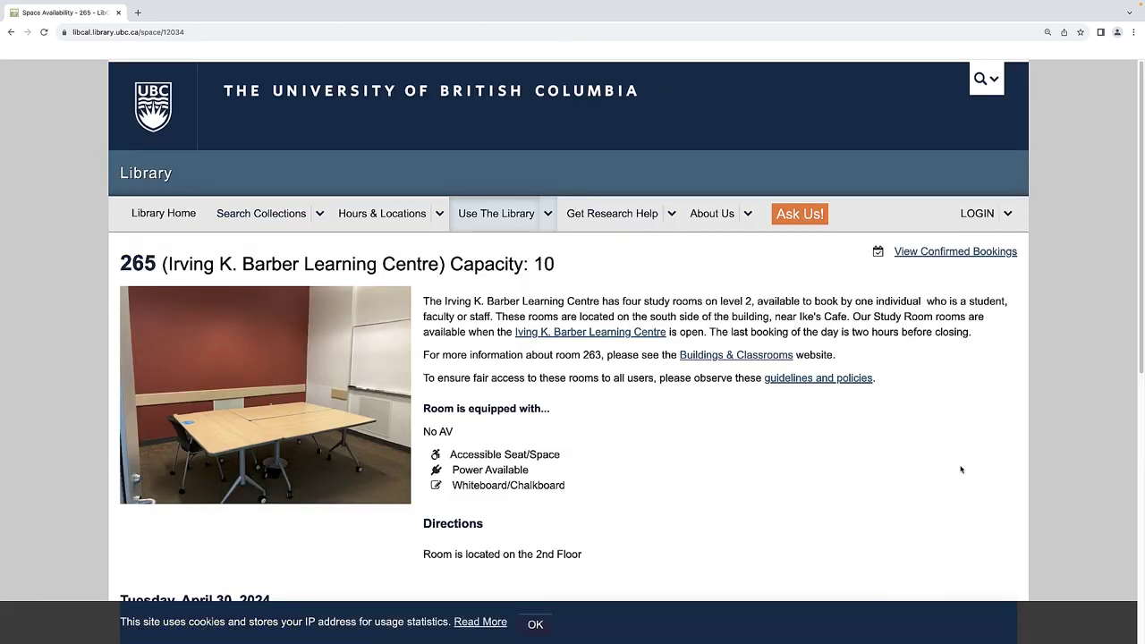
Step: Advance room 265's schedule day by day to Thursday, May 2, 2024
{"action": "scroll", "coordinate": [1142, 331], "scroll_direction": "down", "scroll_amount": 2}
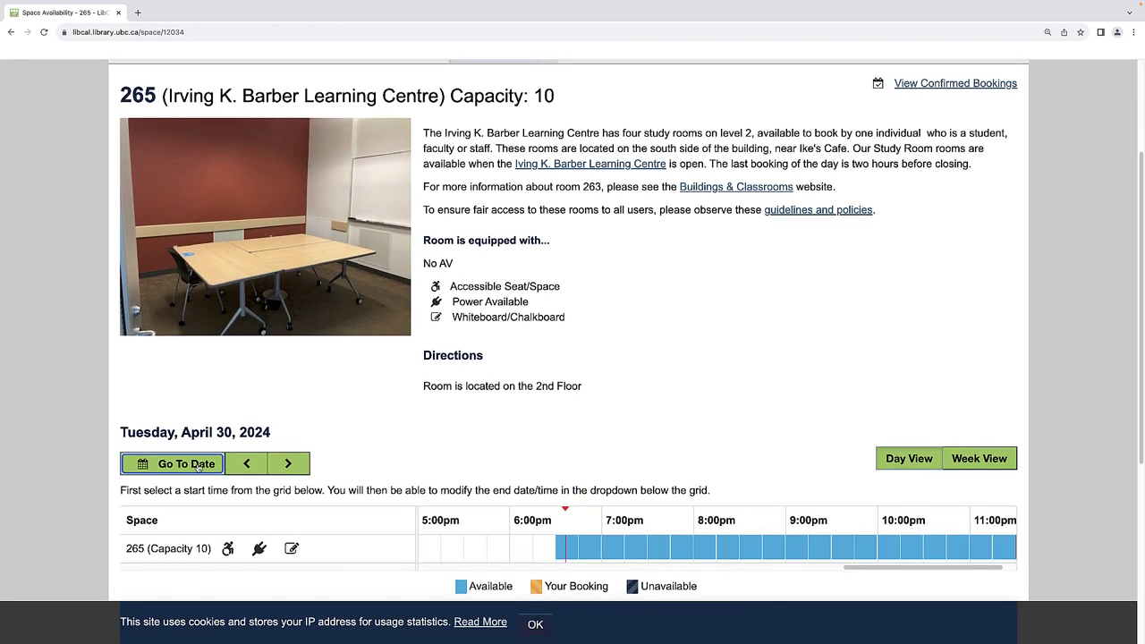
{"action": "left_click", "coordinate": [199, 464]}
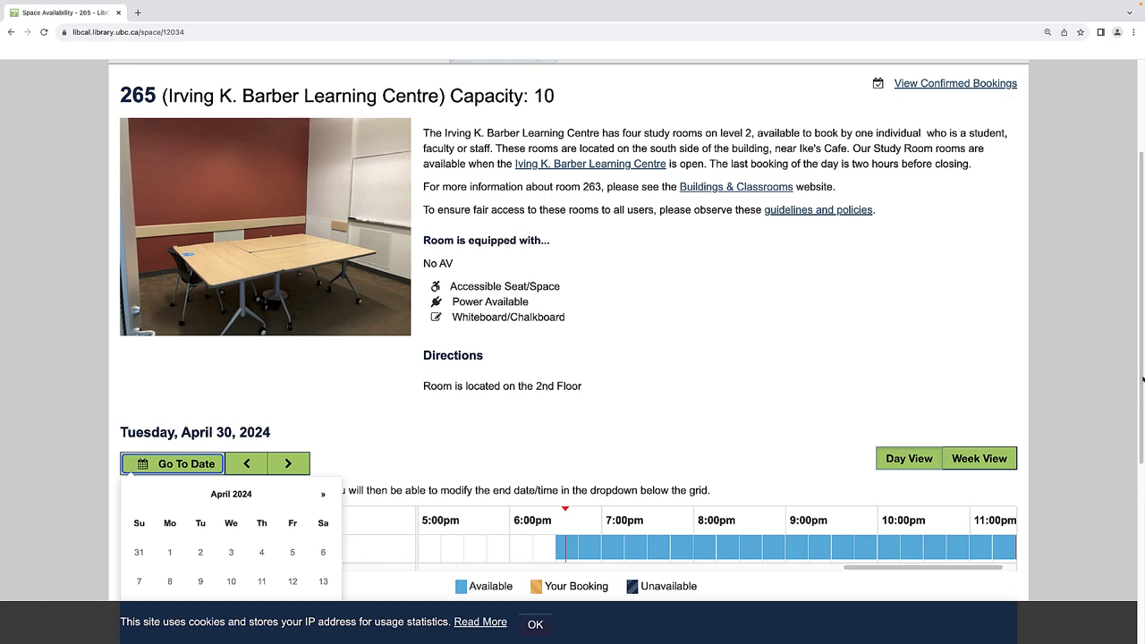
{"action": "left_click_drag", "start_coordinate": [1143, 380], "coordinate": [1142, 454]}
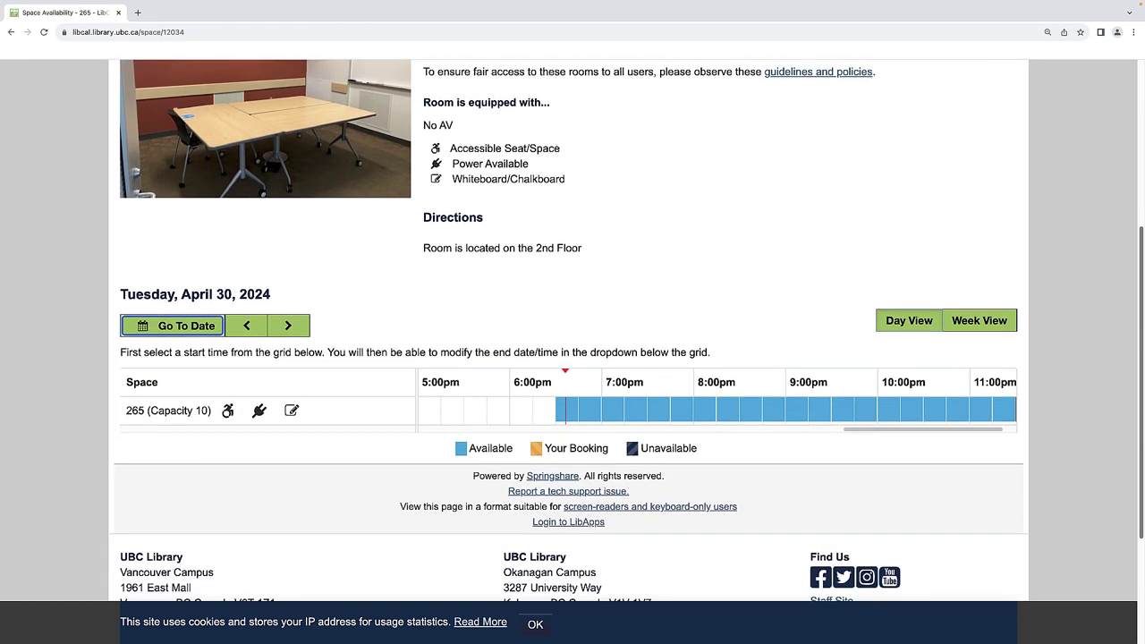
{"action": "left_click", "coordinate": [216, 329]}
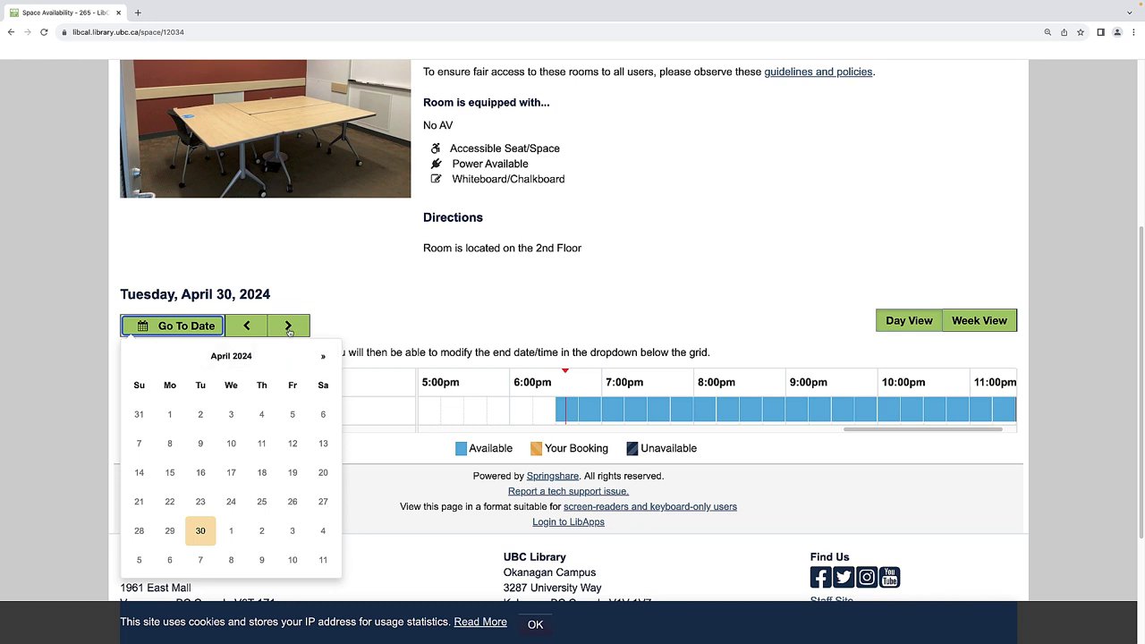
{"action": "left_click", "coordinate": [334, 322]}
{"action": "left_click", "coordinate": [295, 329]}
{"action": "left_click", "coordinate": [296, 329]}
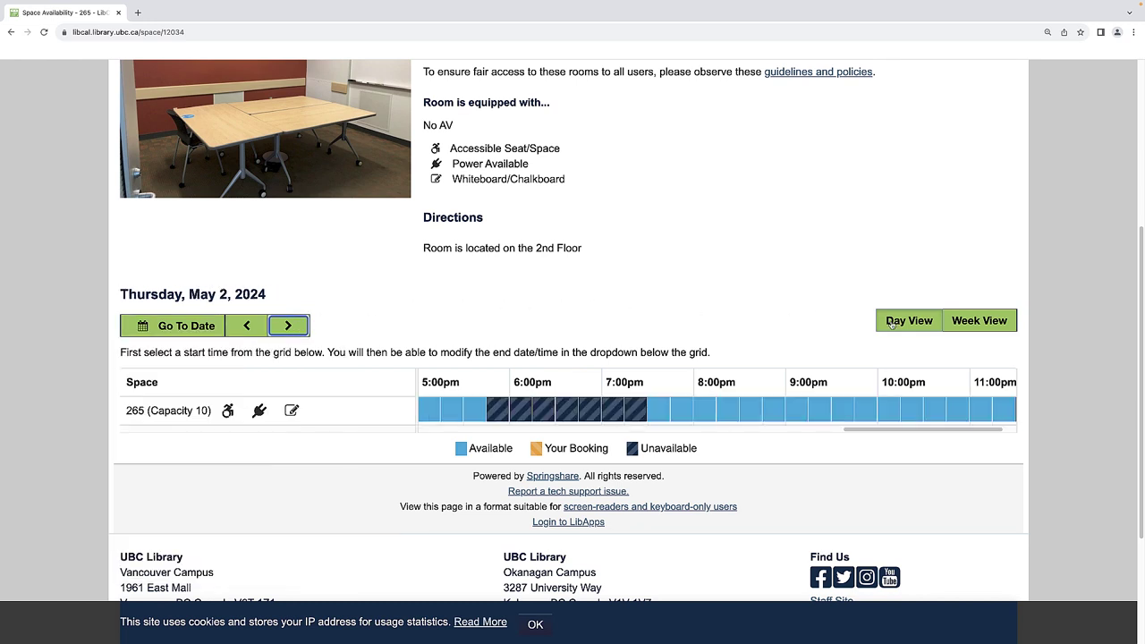
Step: Check the Week View, then return to the Day View for May 2
{"action": "left_click", "coordinate": [955, 324]}
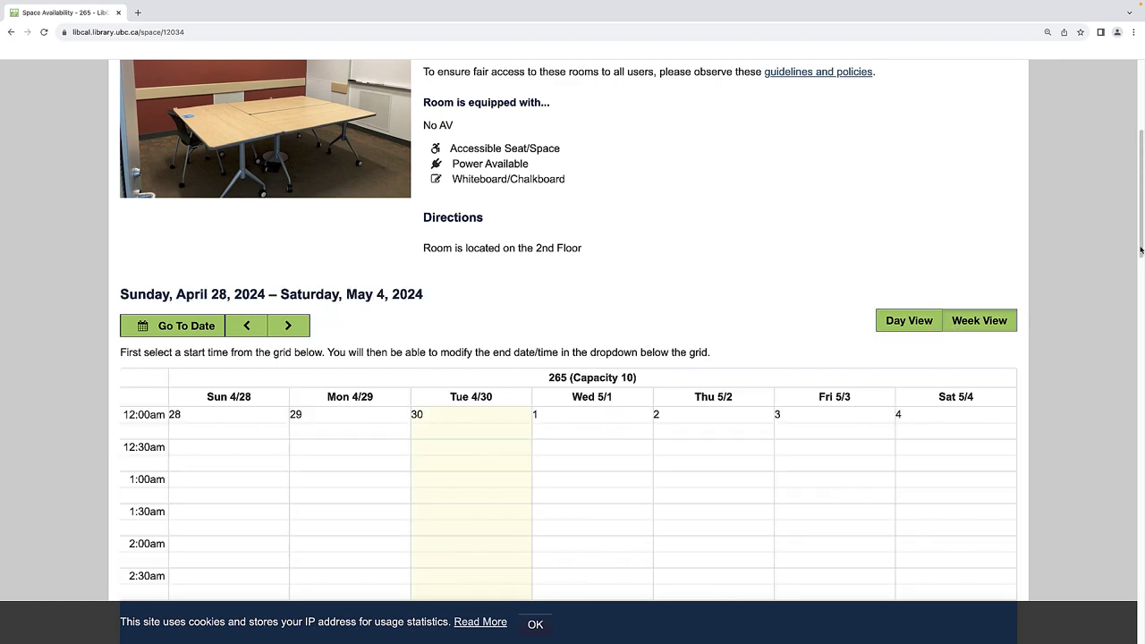
{"action": "scroll", "coordinate": [1117, 355], "scroll_direction": "down", "scroll_amount": 8}
{"action": "scroll", "coordinate": [1112, 385], "scroll_direction": "up", "scroll_amount": 7}
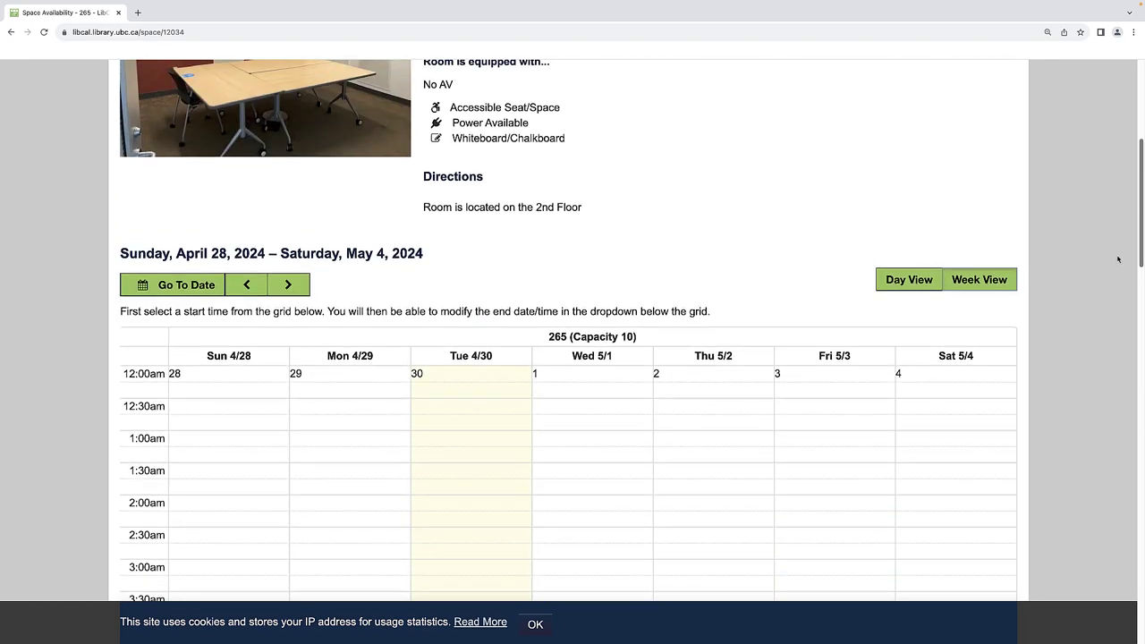
{"action": "scroll", "coordinate": [1119, 237], "scroll_direction": "up", "scroll_amount": 2}
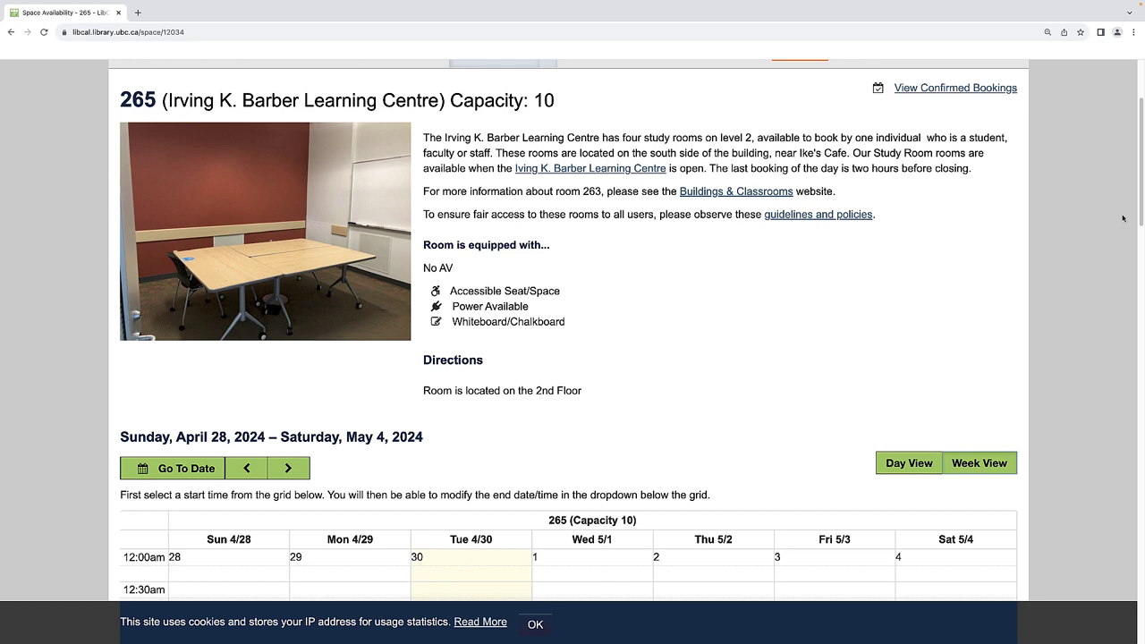
{"action": "left_click", "coordinate": [911, 463]}
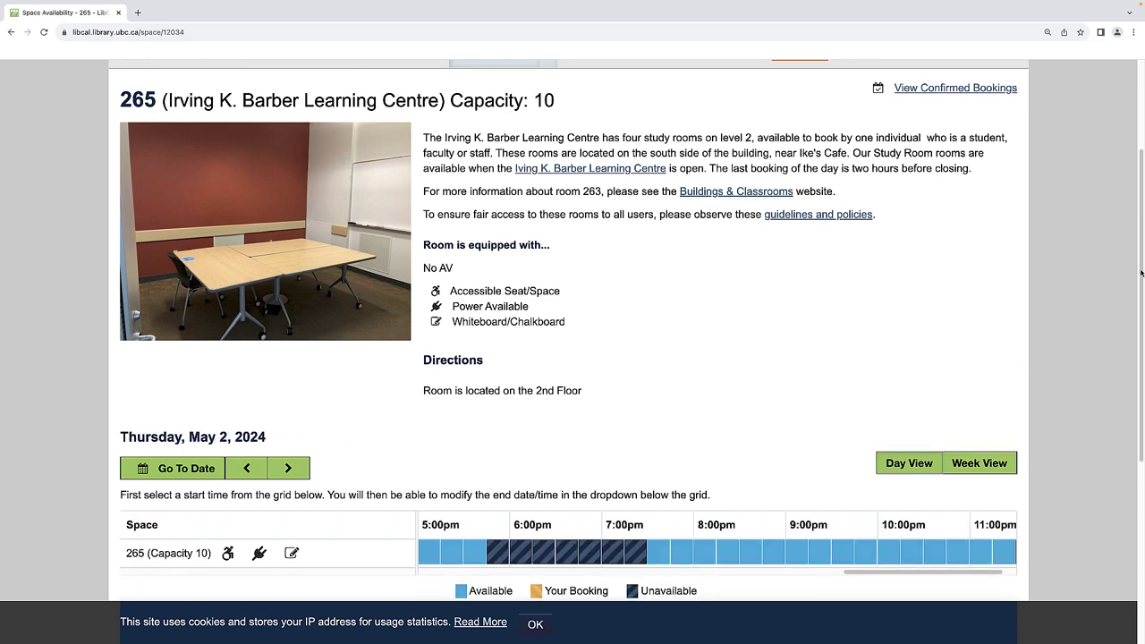
{"action": "left_click_drag", "start_coordinate": [1141, 273], "coordinate": [1140, 343]}
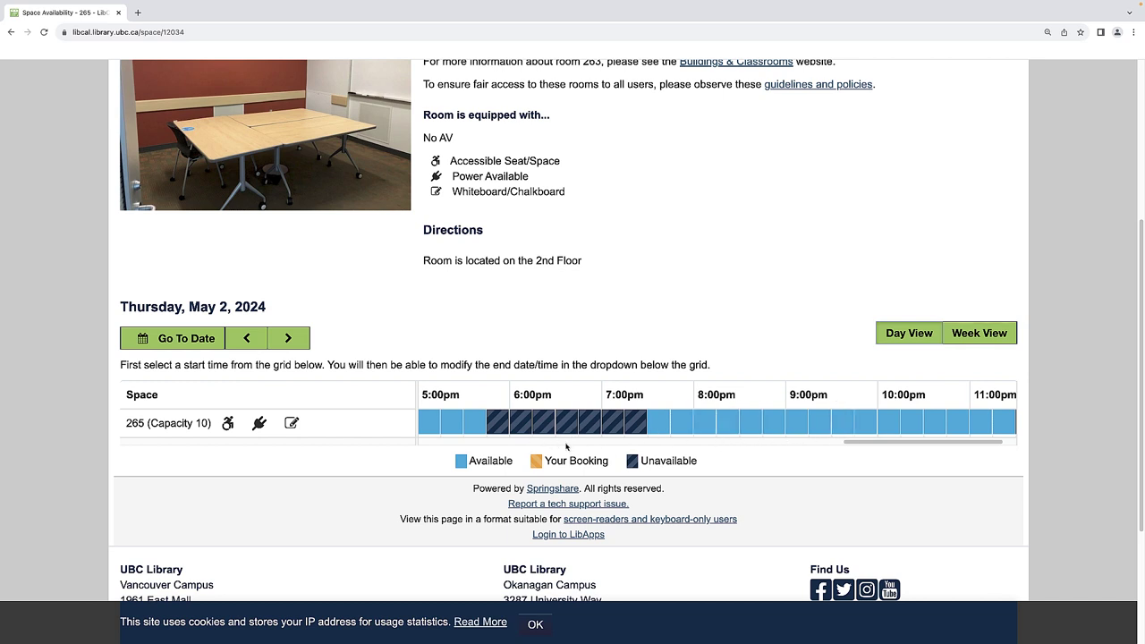
Step: Book room 265 from 8:00pm to 10:00pm on May 2 and continue to review
{"action": "left_click", "coordinate": [707, 422]}
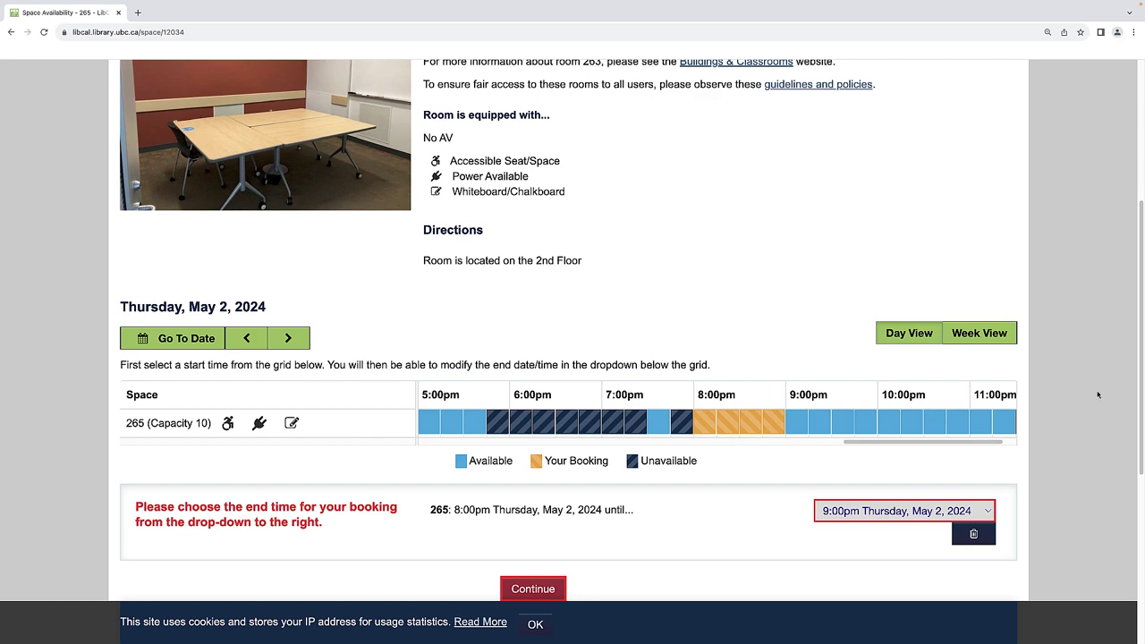
{"action": "left_click_drag", "start_coordinate": [1140, 396], "coordinate": [1128, 436]}
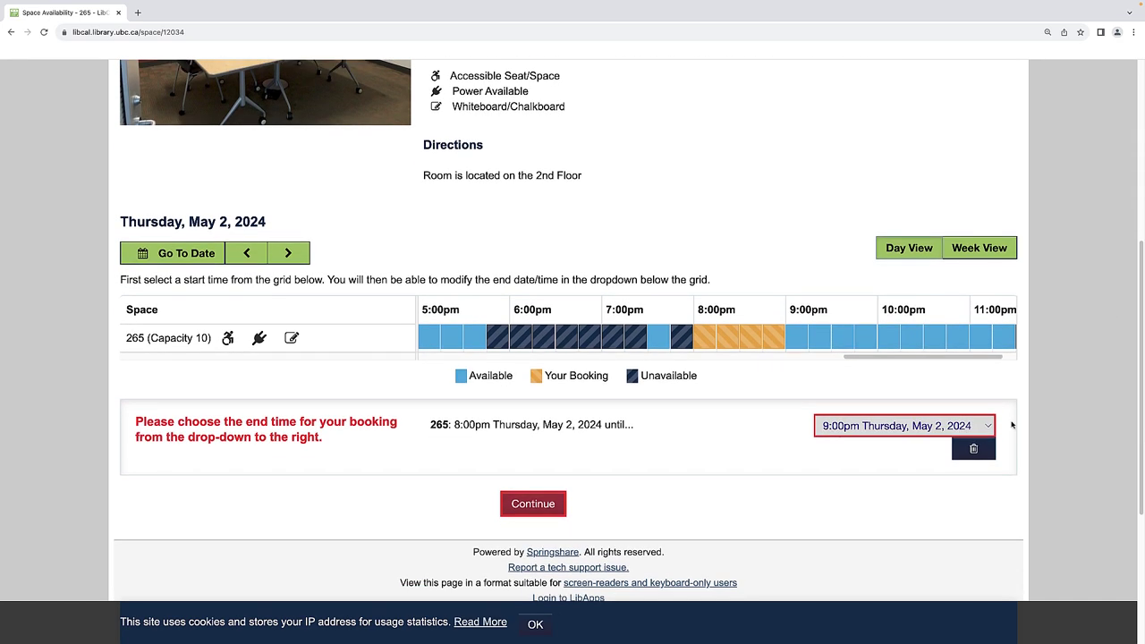
{"action": "left_click", "coordinate": [984, 426]}
{"action": "left_click", "coordinate": [950, 494]}
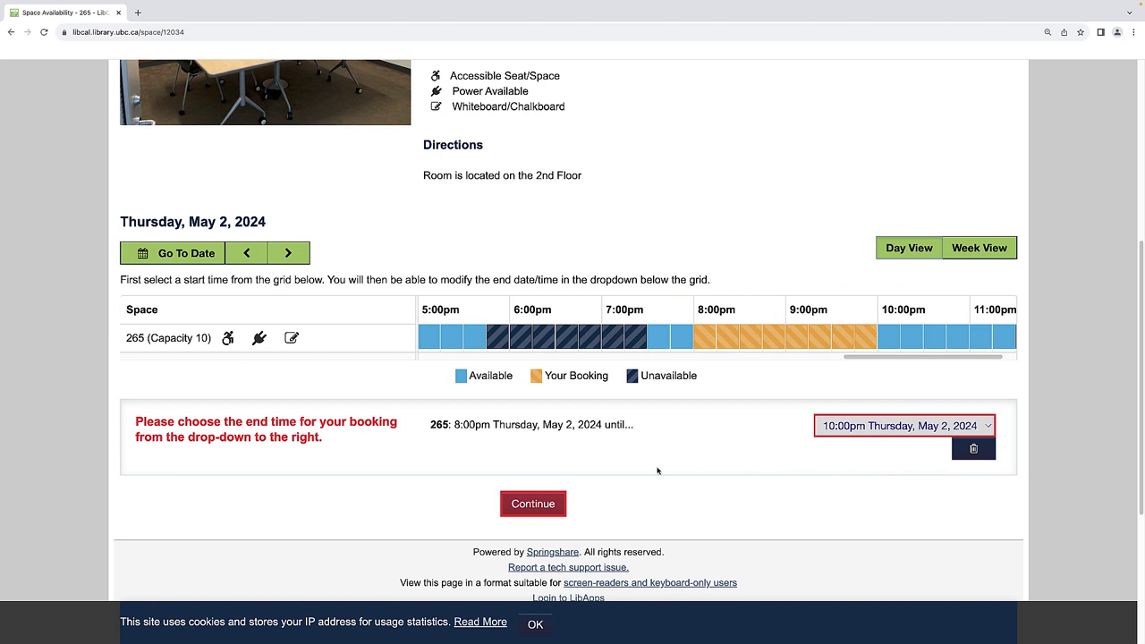
{"action": "left_click", "coordinate": [555, 507]}
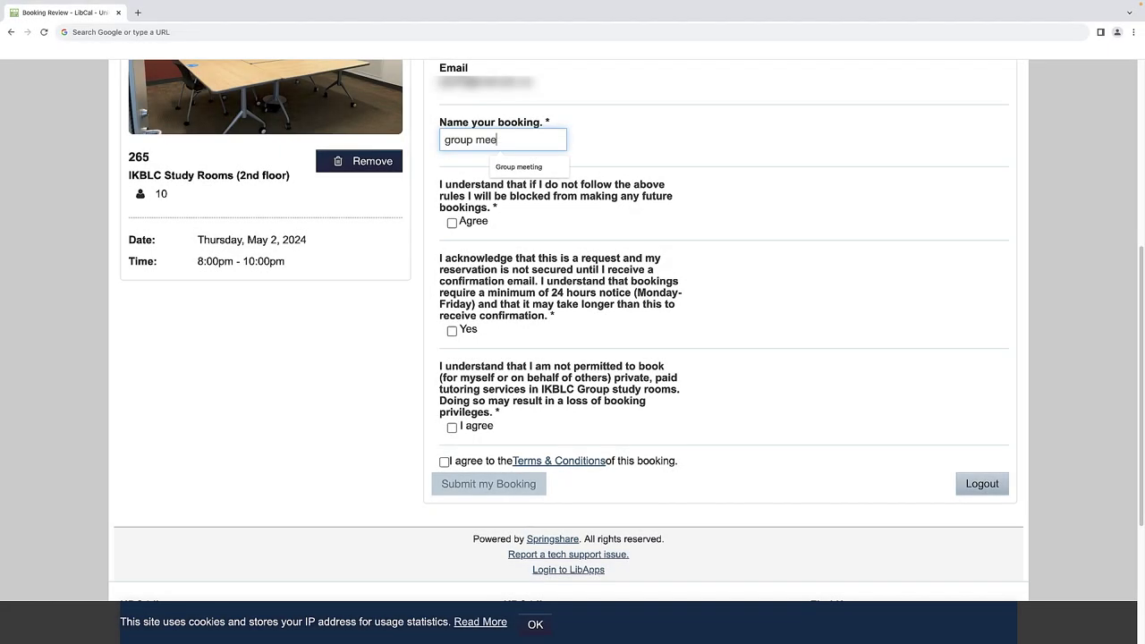
Step: Name the booking 'group meeting', tick all four agreements, submit it, then go to Contact Us
{"action": "type", "text": "ing"}
{"action": "left_click", "coordinate": [452, 223]}
{"action": "left_click", "coordinate": [451, 330]}
{"action": "left_click", "coordinate": [451, 426]}
{"action": "left_click", "coordinate": [444, 461]}
{"action": "left_click", "coordinate": [461, 485]}
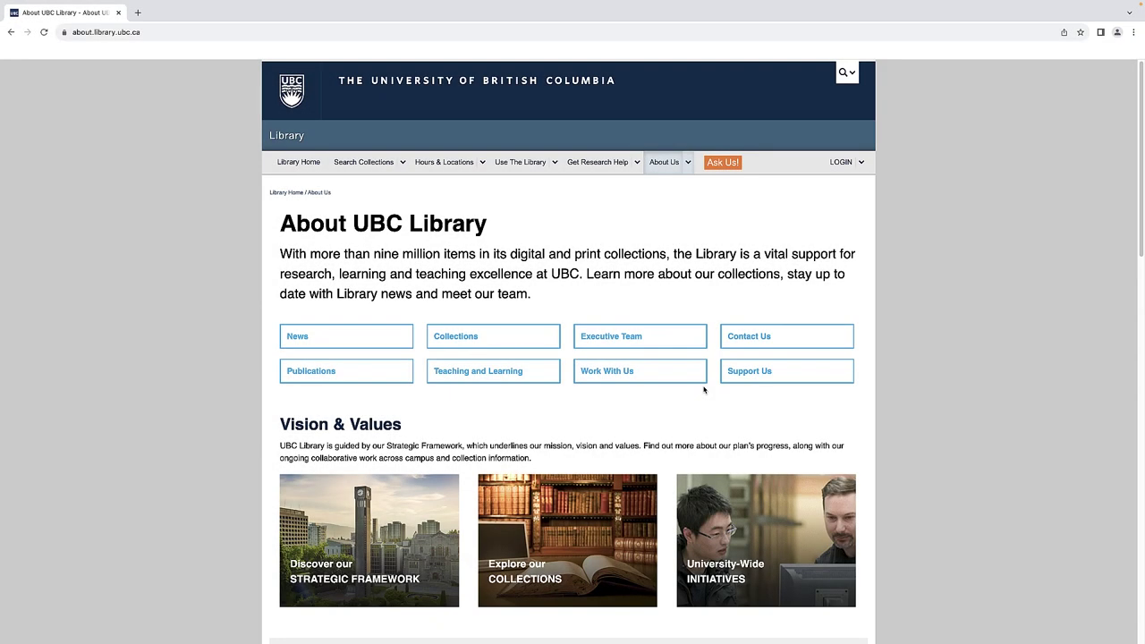
{"action": "left_click", "coordinate": [747, 335]}
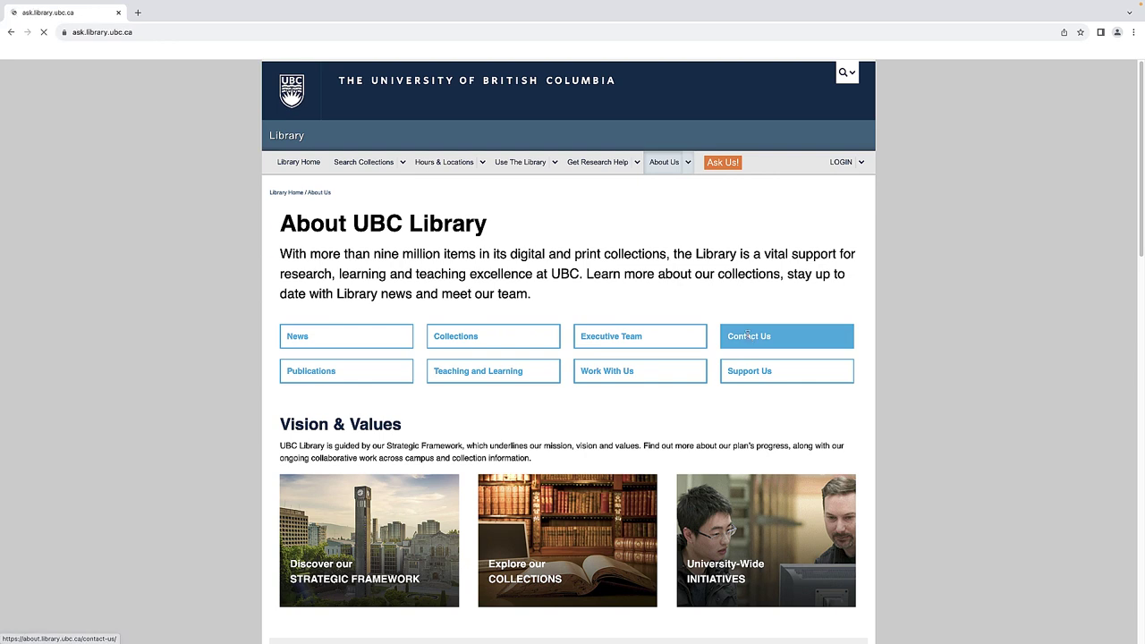